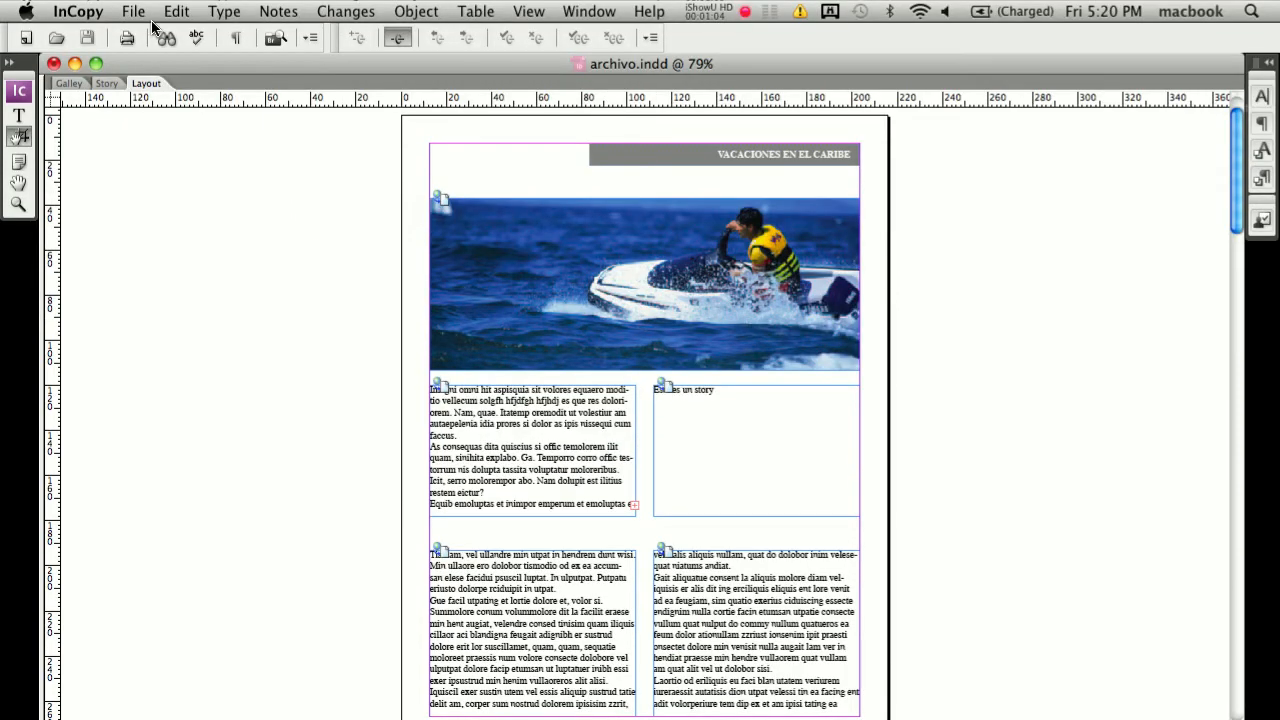
Step: Look at the formats available for exporting the document without a text cursor placed, keep Adobe PDF, and cancel the export
{"action": "left_click", "coordinate": [140, 13]}
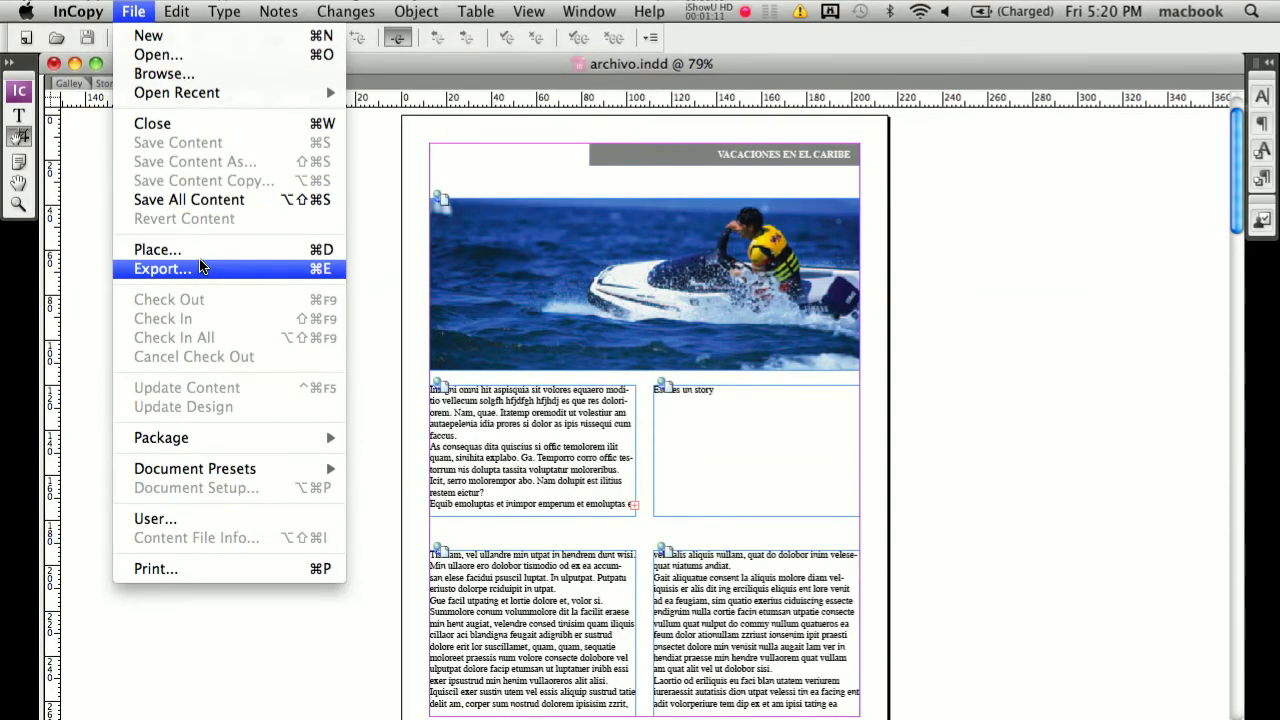
{"action": "left_click", "coordinate": [205, 285]}
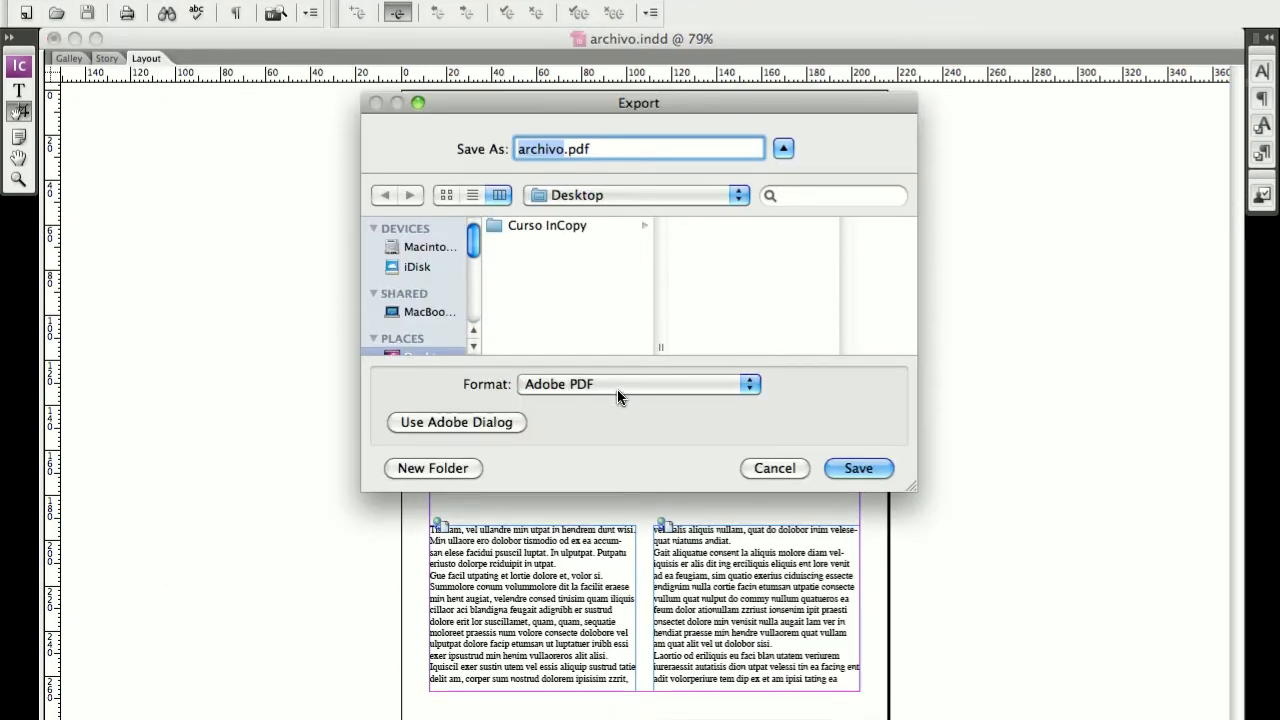
{"action": "left_click", "coordinate": [625, 410]}
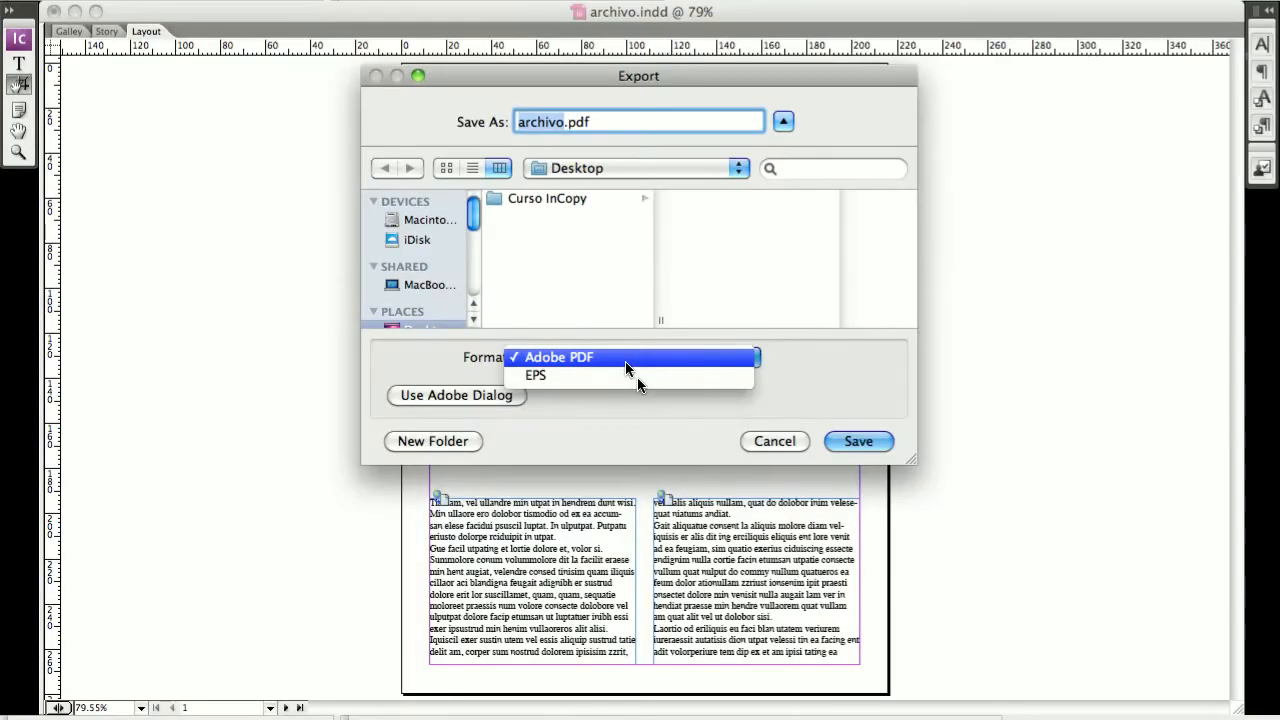
{"action": "left_click", "coordinate": [623, 355]}
{"action": "left_click", "coordinate": [760, 408]}
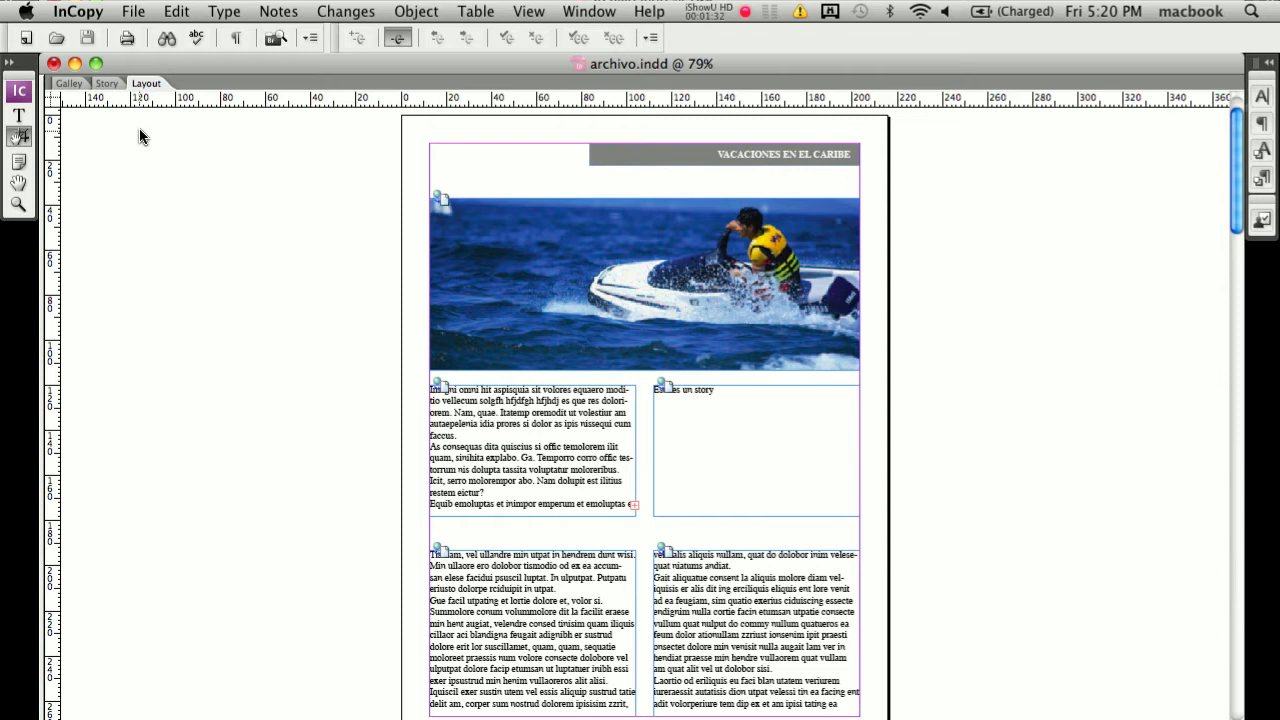
Step: Export the story in the frame directly below the photo, left column, as Text Only file archivo.txt on the Desktop, with Macintosh platform and default encoding
{"action": "left_click", "coordinate": [19, 115]}
{"action": "left_click", "coordinate": [280, 286]}
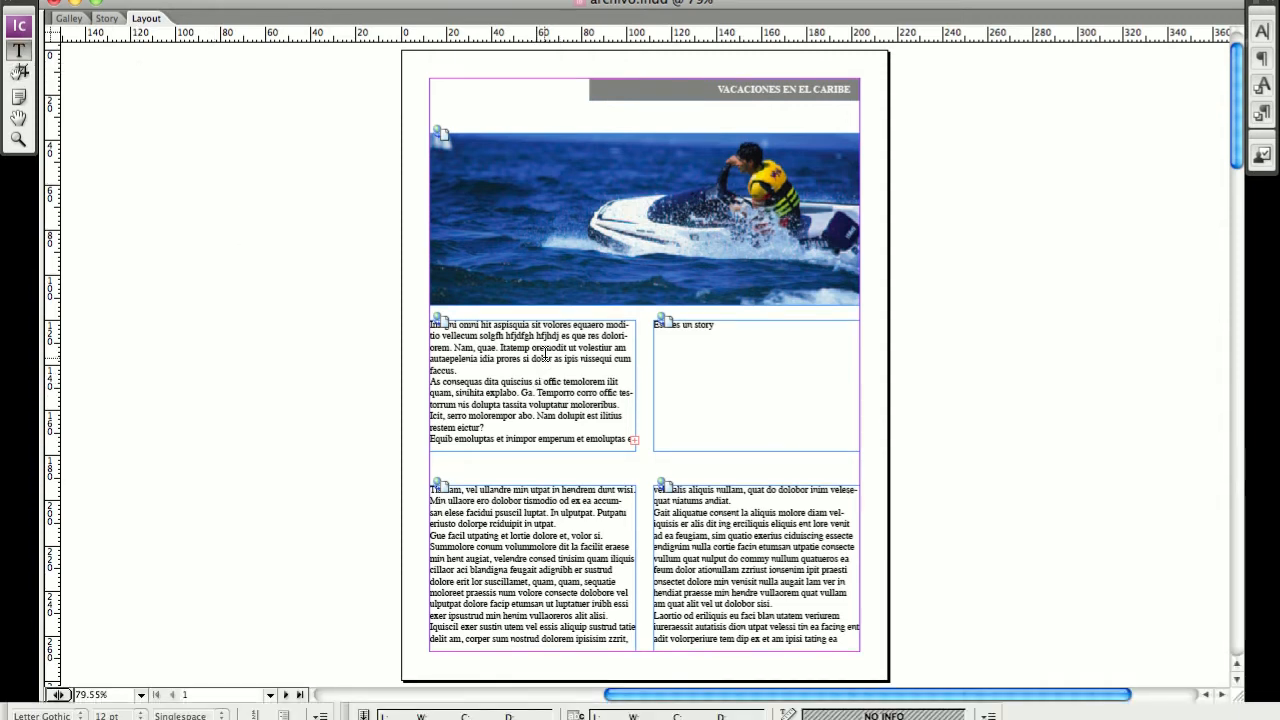
{"action": "left_click", "coordinate": [562, 406]}
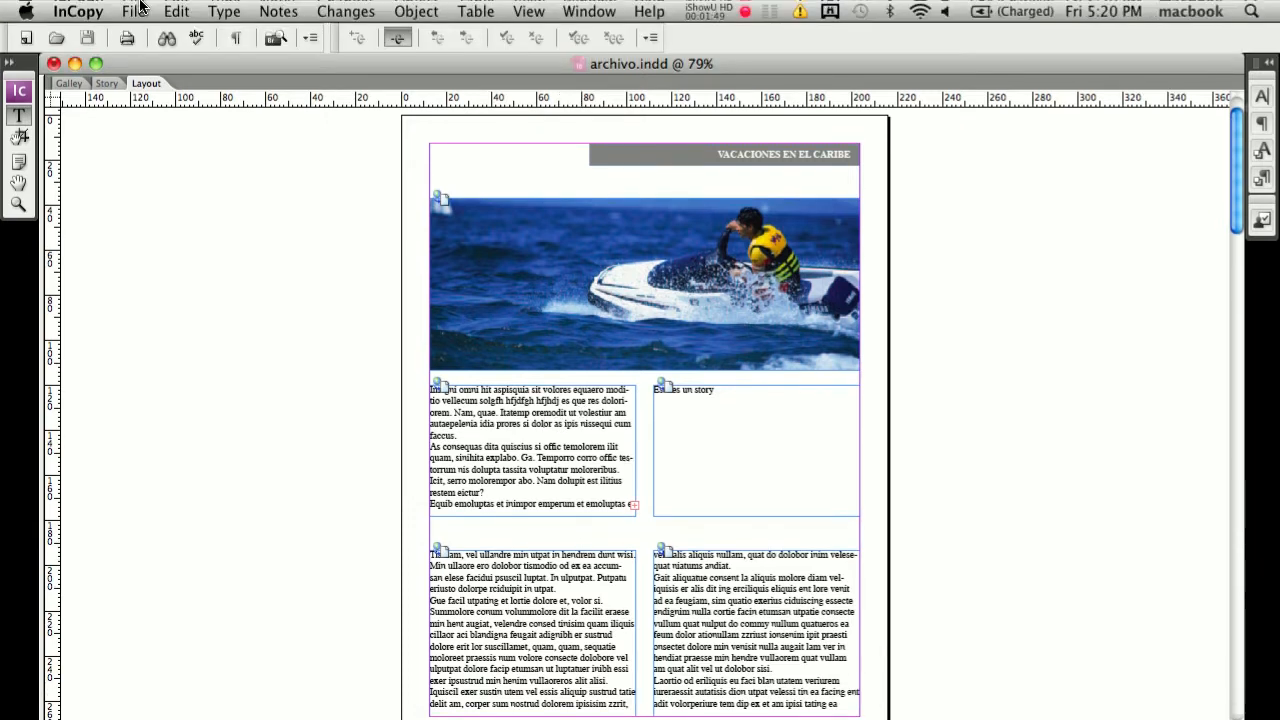
{"action": "left_click", "coordinate": [136, 10]}
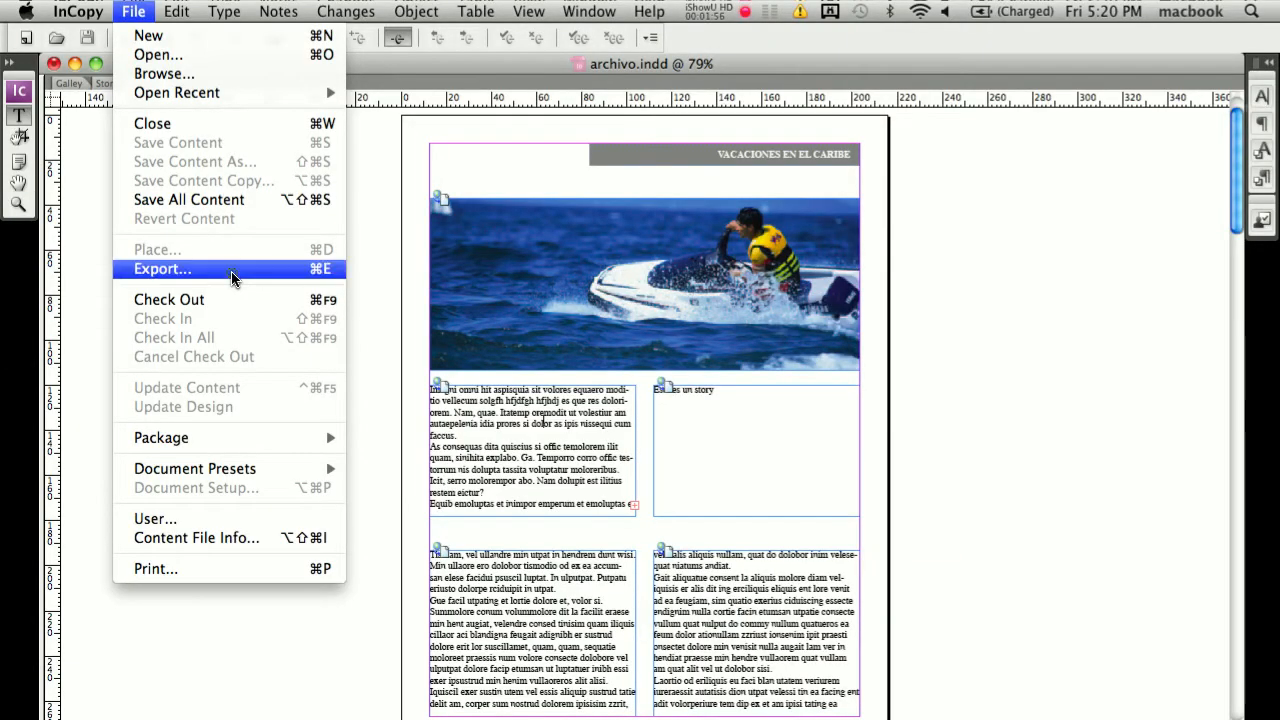
{"action": "left_click", "coordinate": [231, 270]}
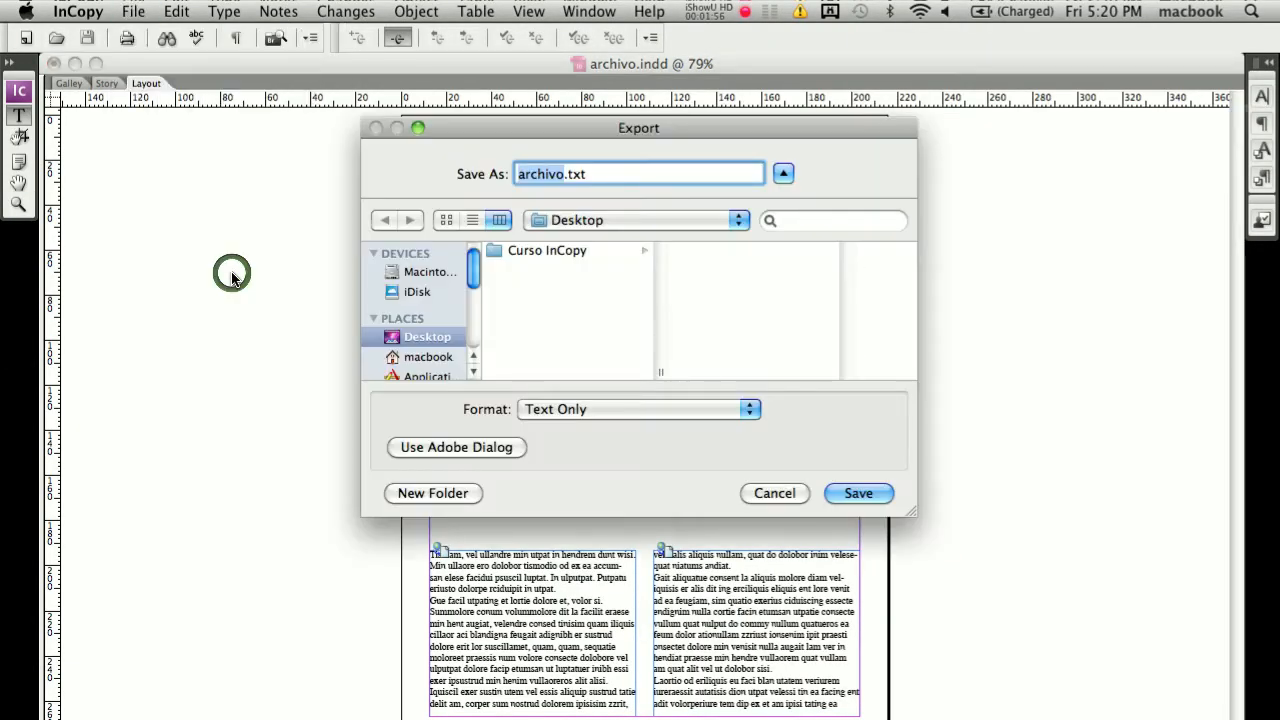
{"action": "left_click", "coordinate": [608, 410]}
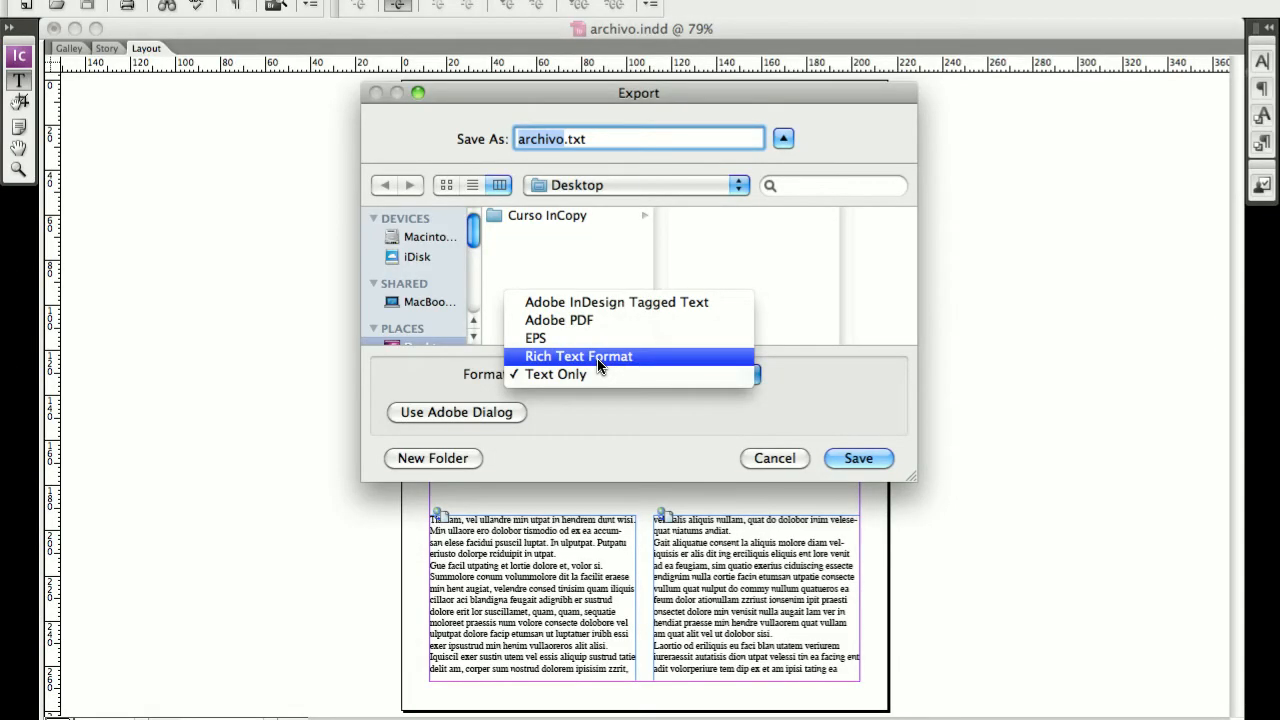
{"action": "left_click", "coordinate": [621, 418]}
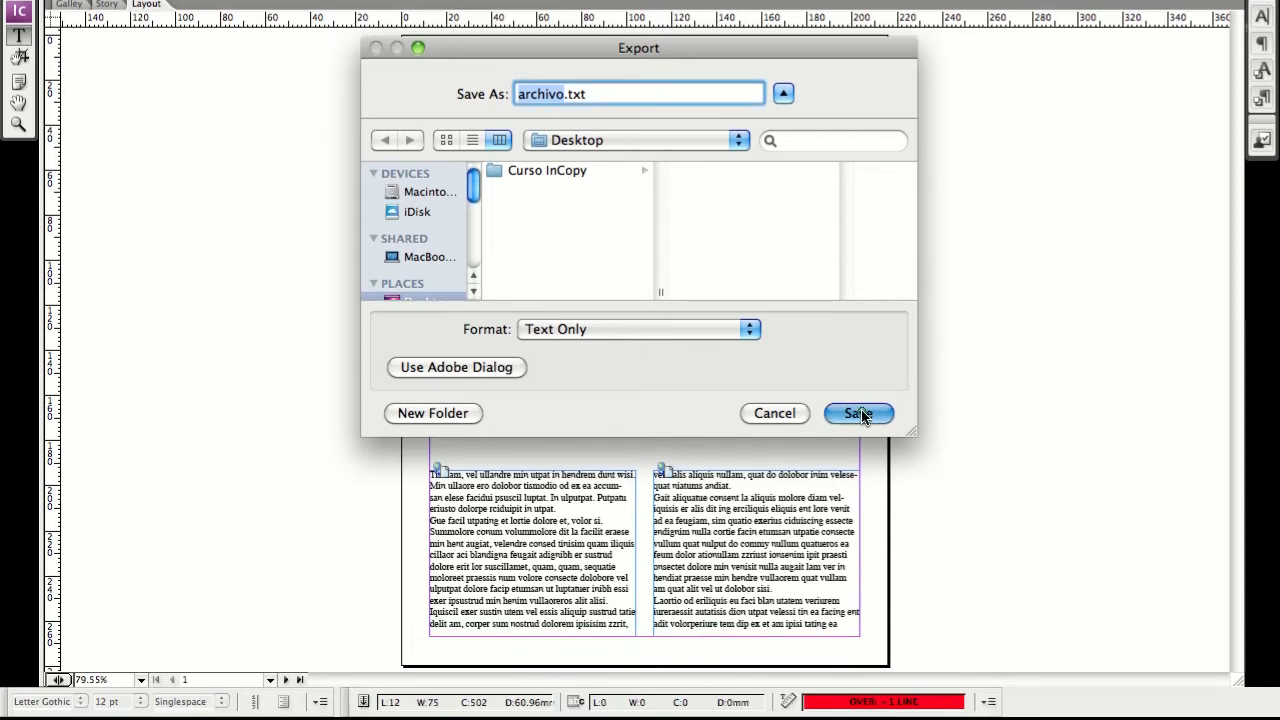
{"action": "left_click", "coordinate": [859, 414]}
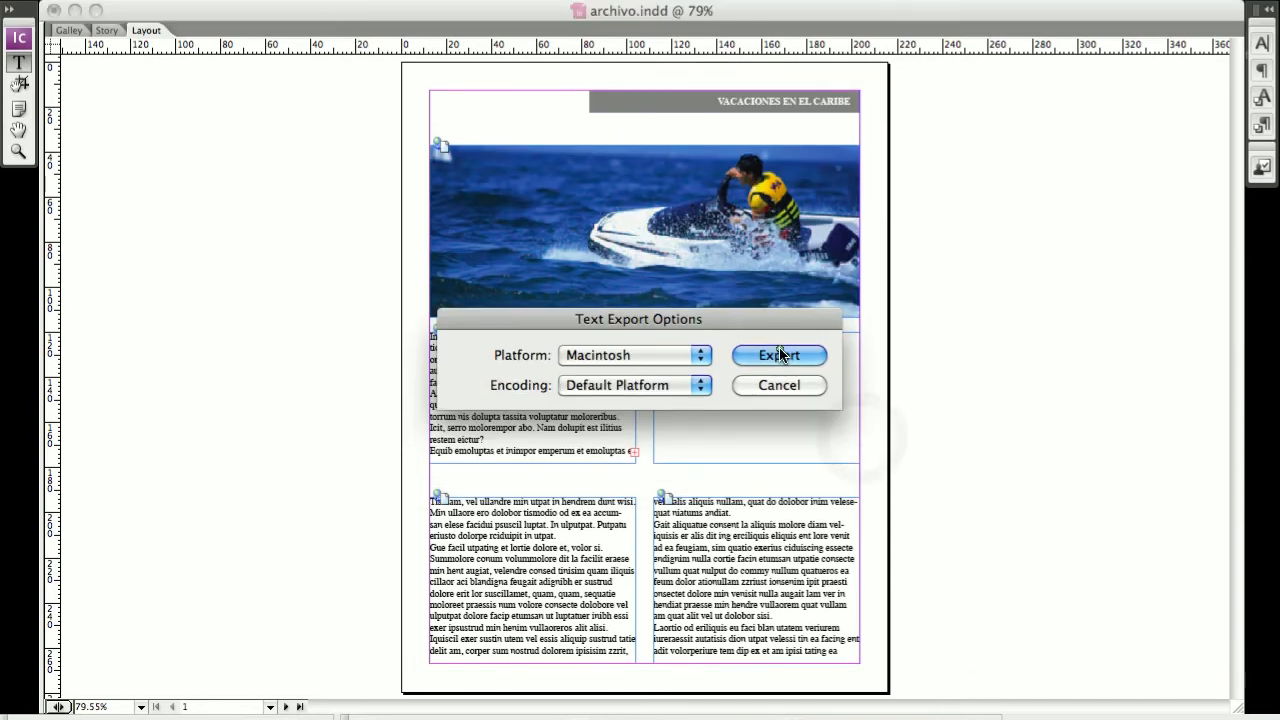
{"action": "left_click", "coordinate": [779, 355]}
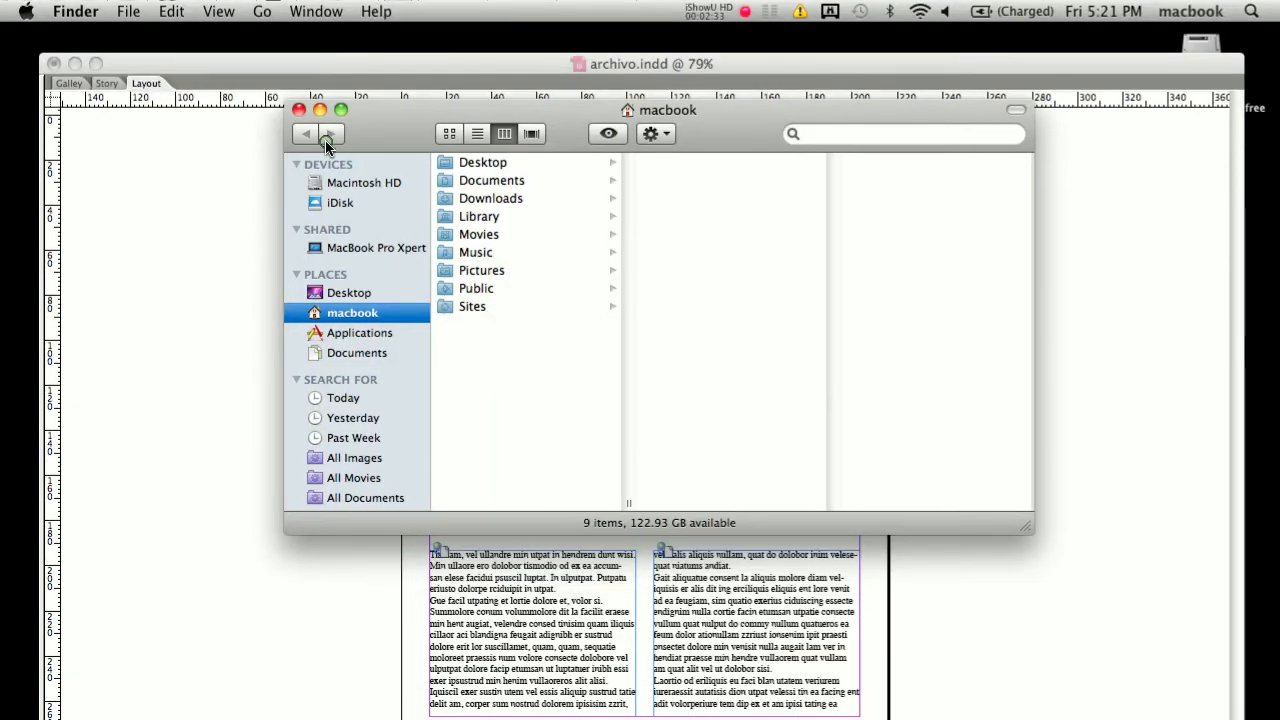
Step: Switch to Finder and open archivo.txt from the Desktop to examine the exported text
{"action": "left_click", "coordinate": [325, 137]}
{"action": "double_click", "coordinate": [448, 165]}
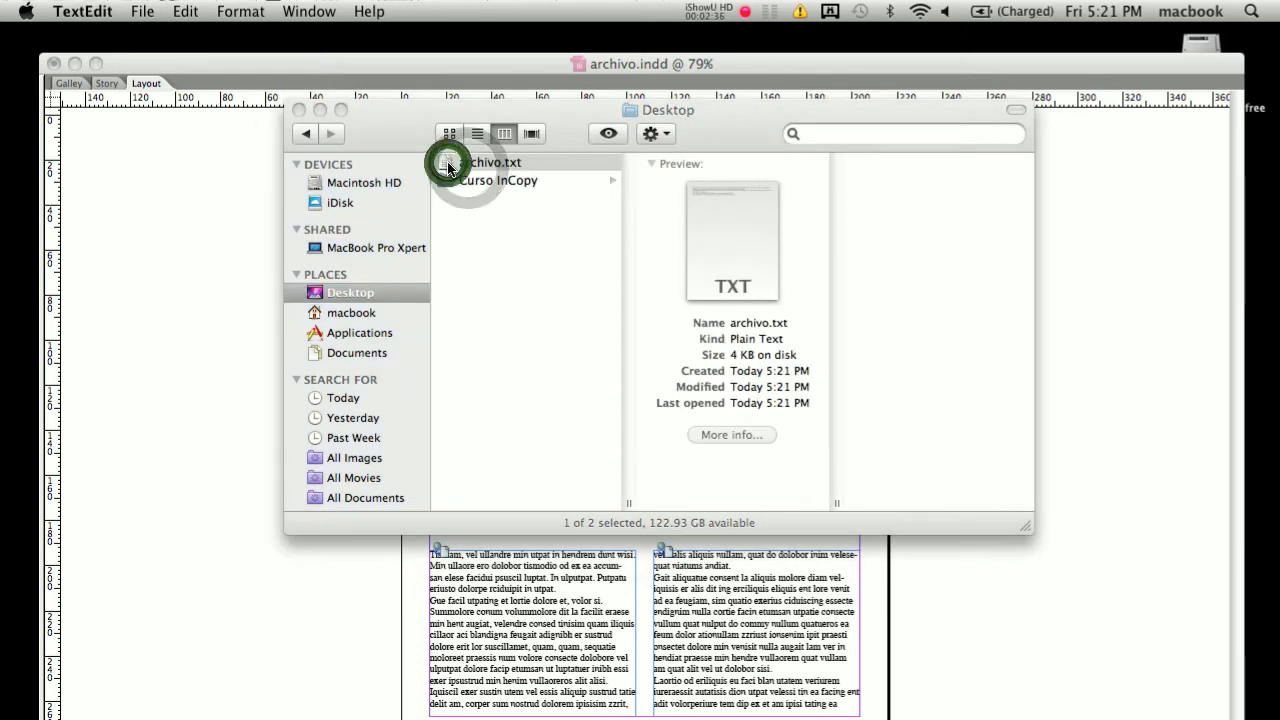
{"action": "left_click_drag", "start_coordinate": [350, 58], "coordinate": [592, 218]}
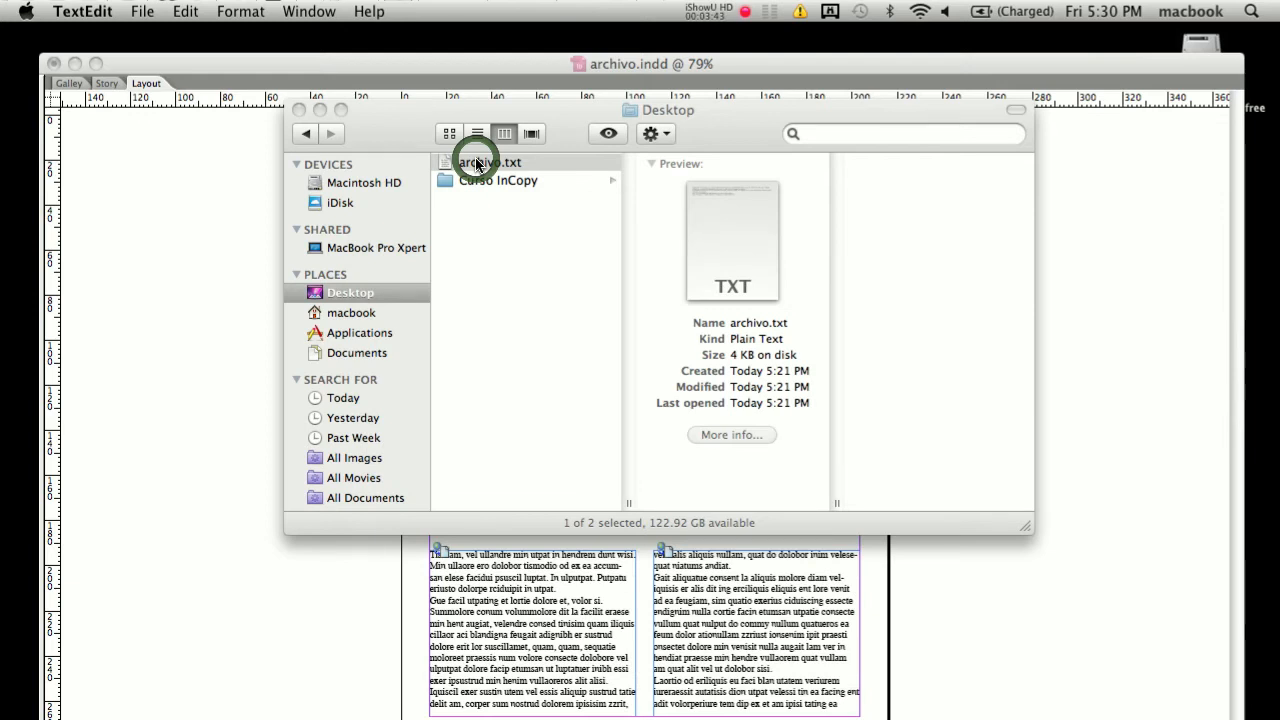
Step: Delete archivo.txt from the Desktop, close the Finder window and return to the InCopy document
{"action": "left_click", "coordinate": [451, 165]}
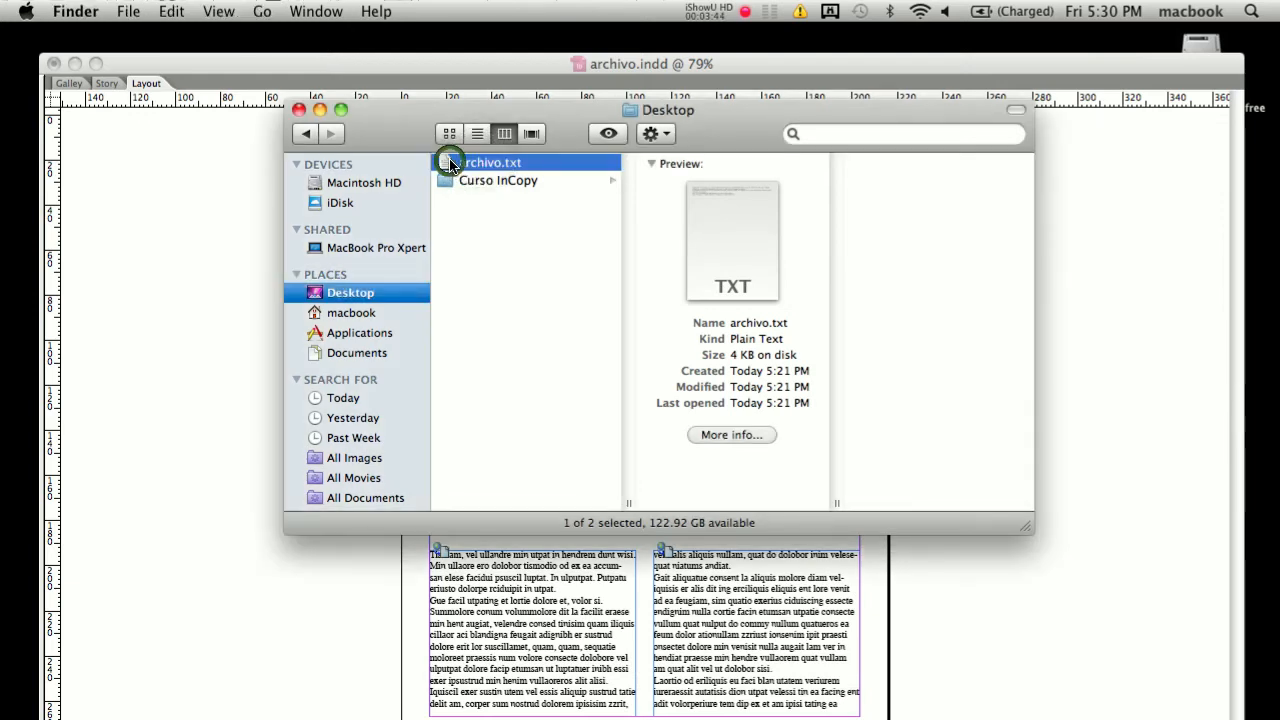
{"action": "key", "text": "super+BackSpace"}
{"action": "left_click", "coordinate": [298, 110]}
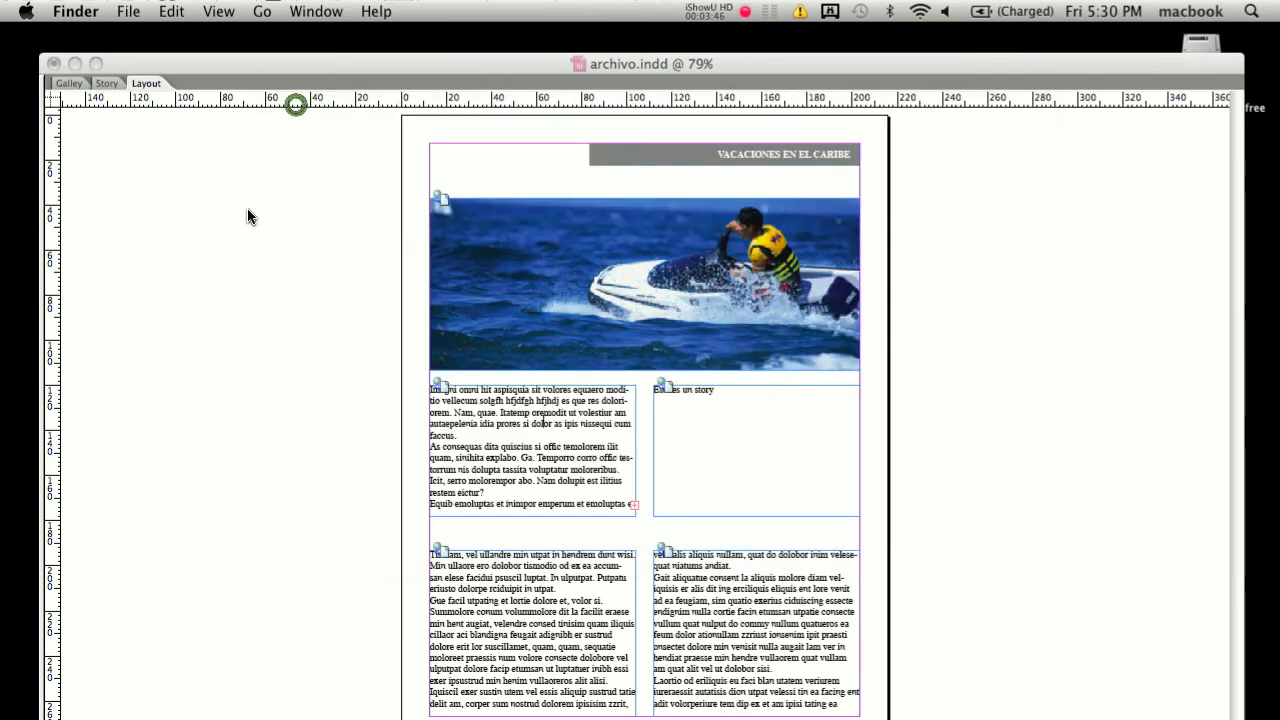
{"action": "left_click", "coordinate": [315, 231]}
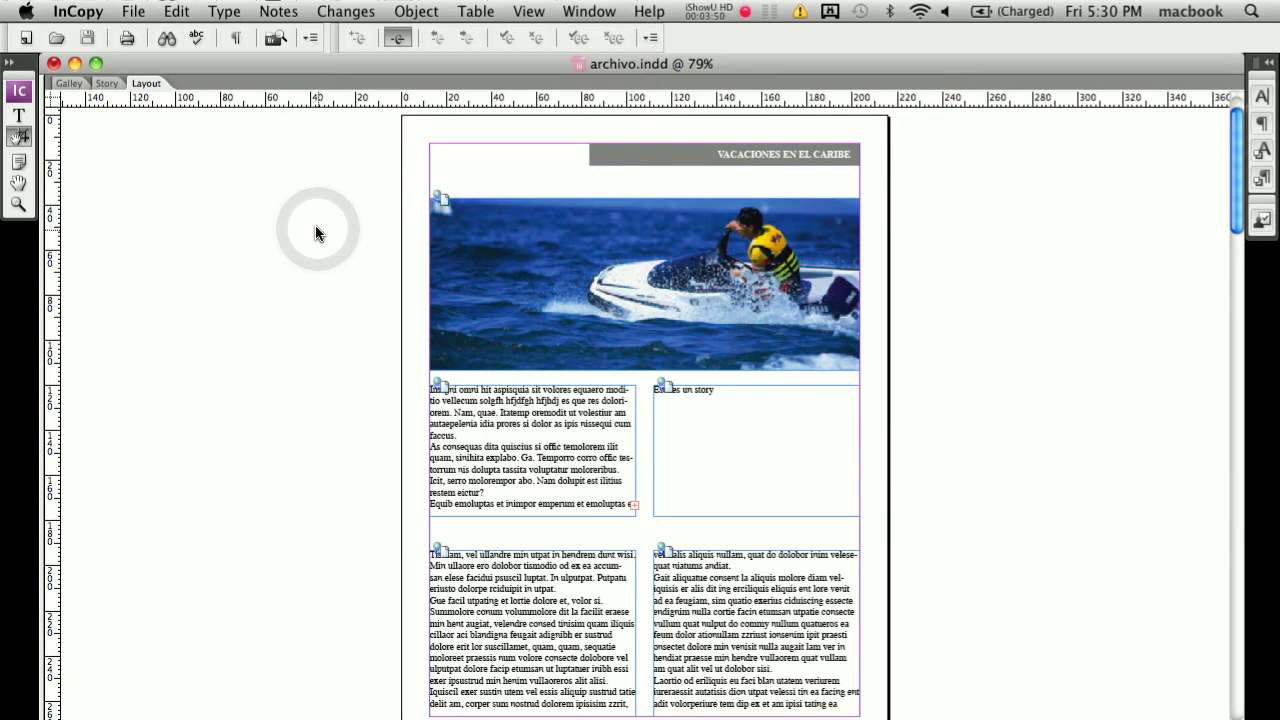
Step: Start exporting the document to the Desktop as archivo.pdf in Adobe PDF format
{"action": "left_click", "coordinate": [133, 11]}
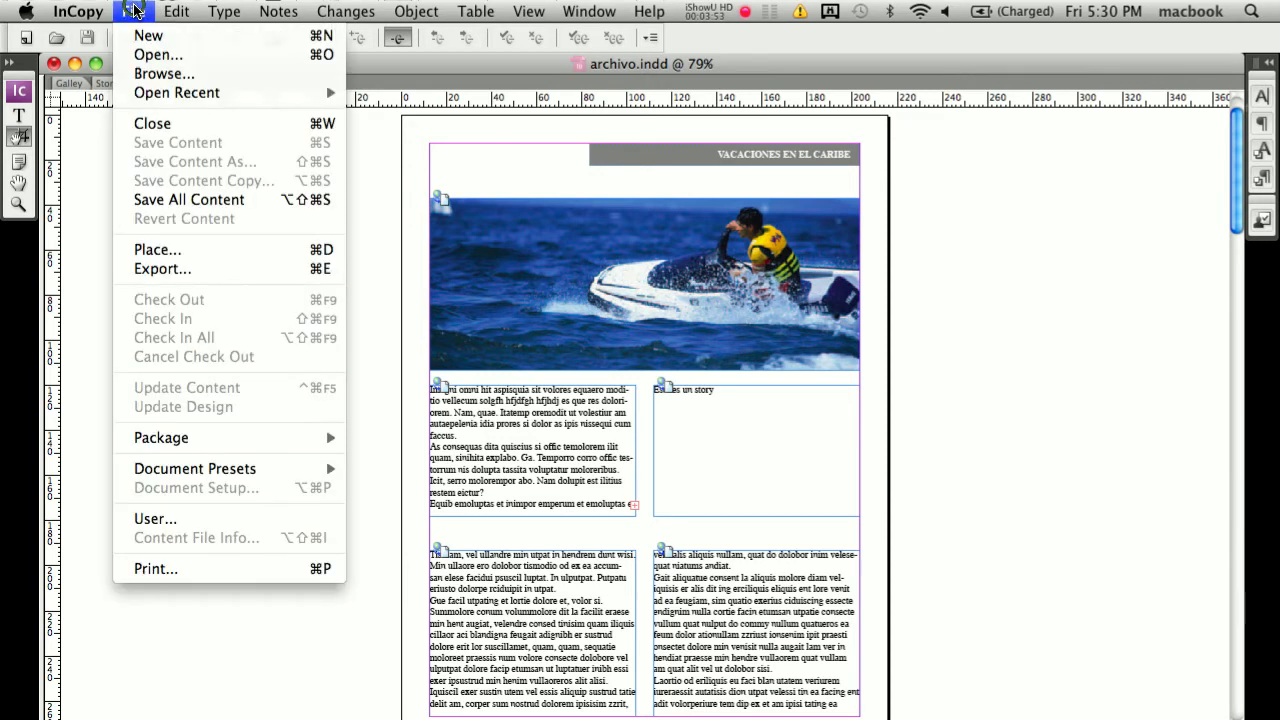
{"action": "left_click", "coordinate": [188, 268]}
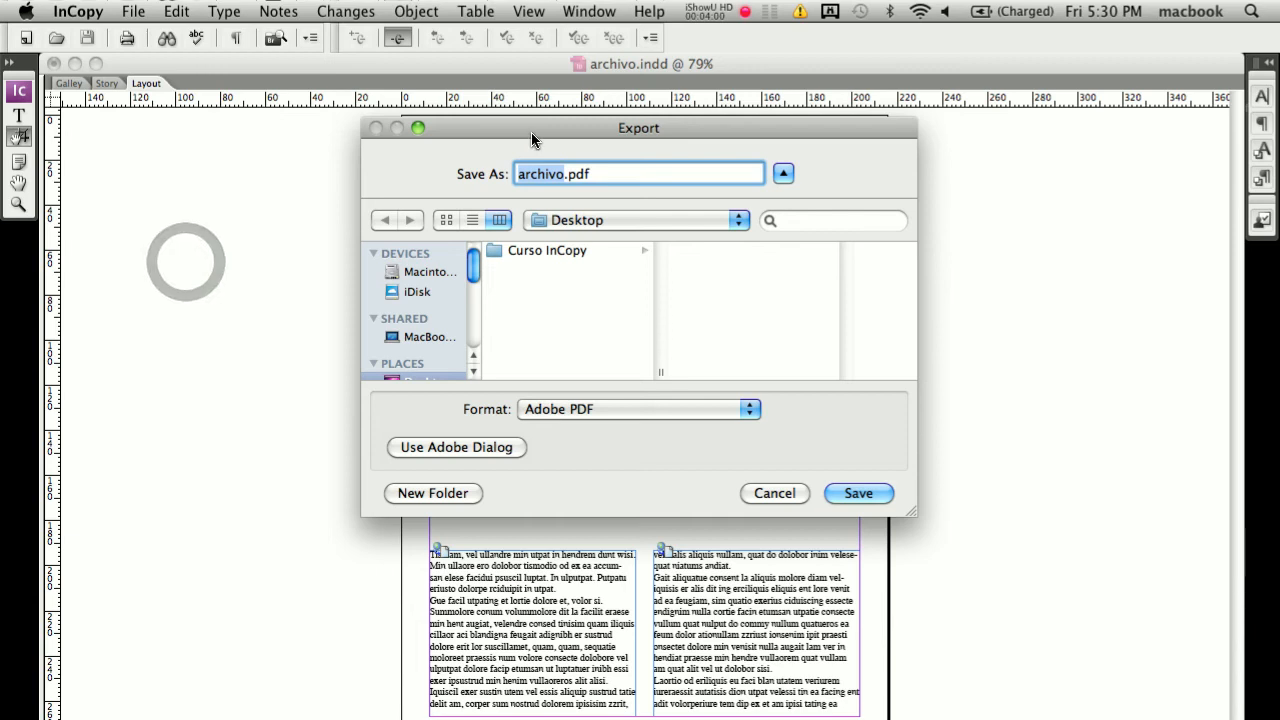
{"action": "left_click_drag", "start_coordinate": [531, 133], "coordinate": [575, 126]}
{"action": "left_click", "coordinate": [591, 401]}
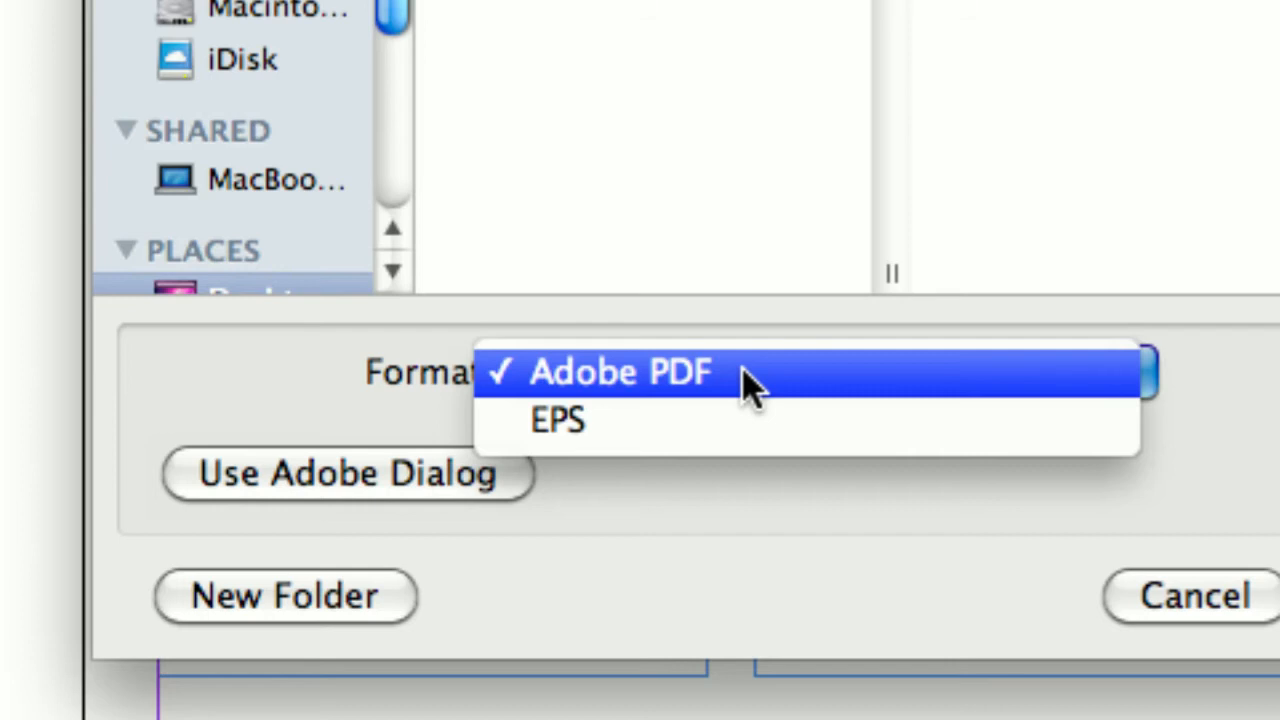
{"action": "left_click", "coordinate": [742, 368]}
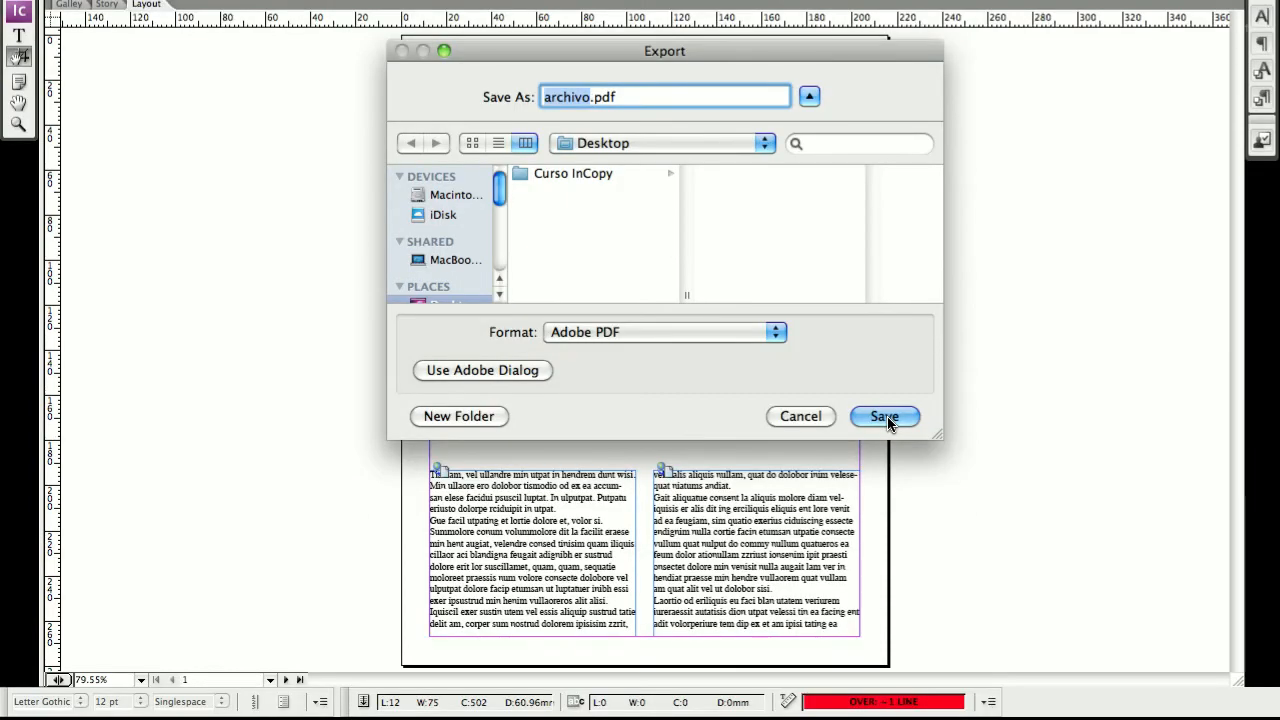
{"action": "left_click", "coordinate": [885, 416]}
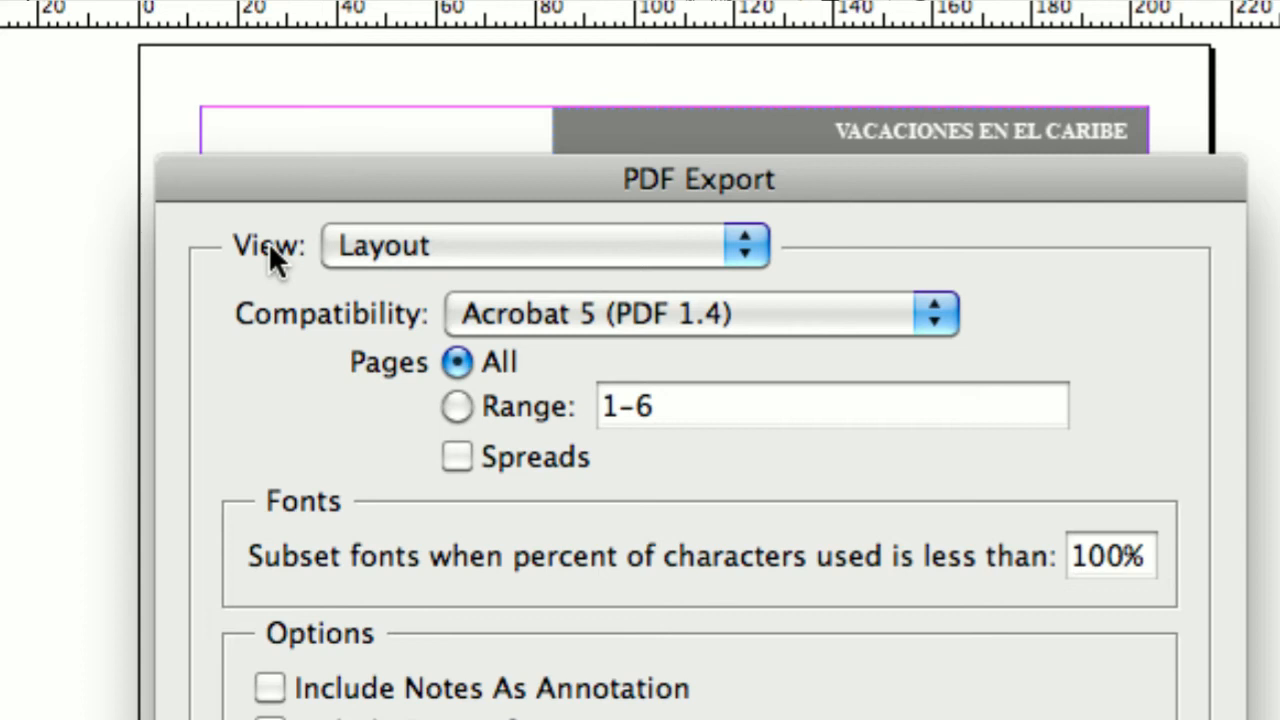
Step: Keep the PDF export view on Layout and set the pages to the range 1-6
{"action": "left_click", "coordinate": [447, 244]}
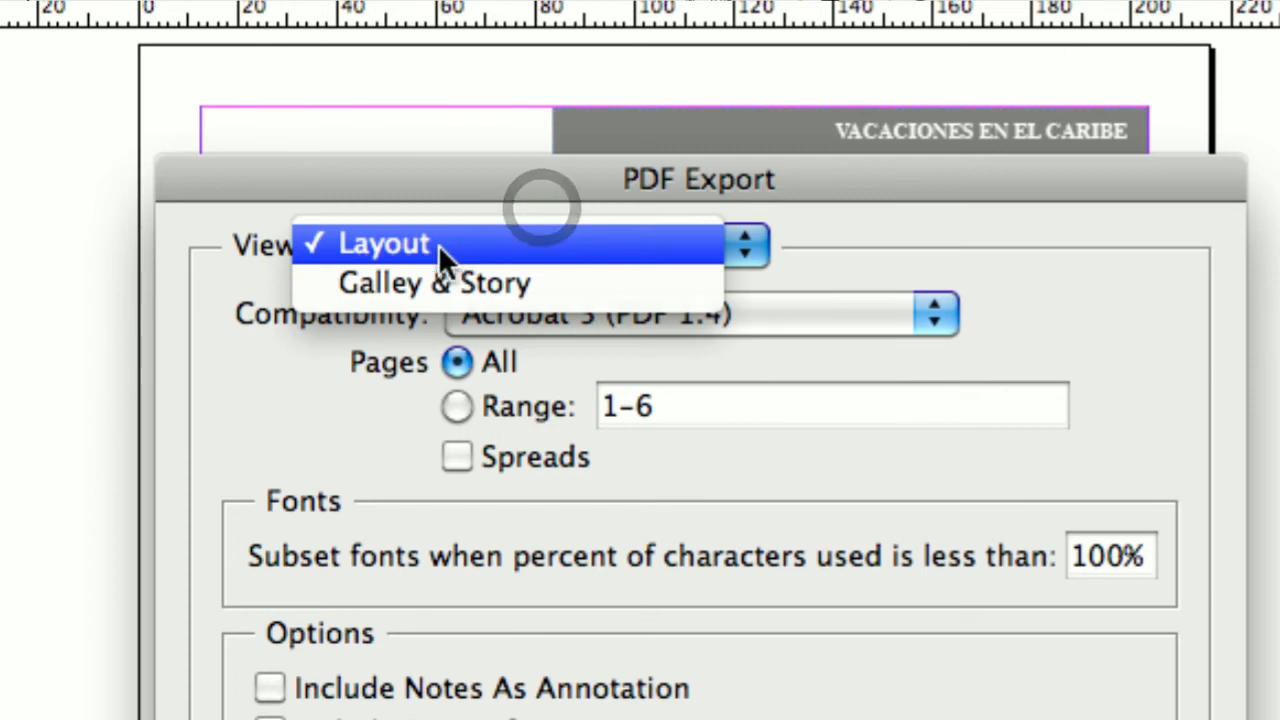
{"action": "left_click", "coordinate": [447, 283]}
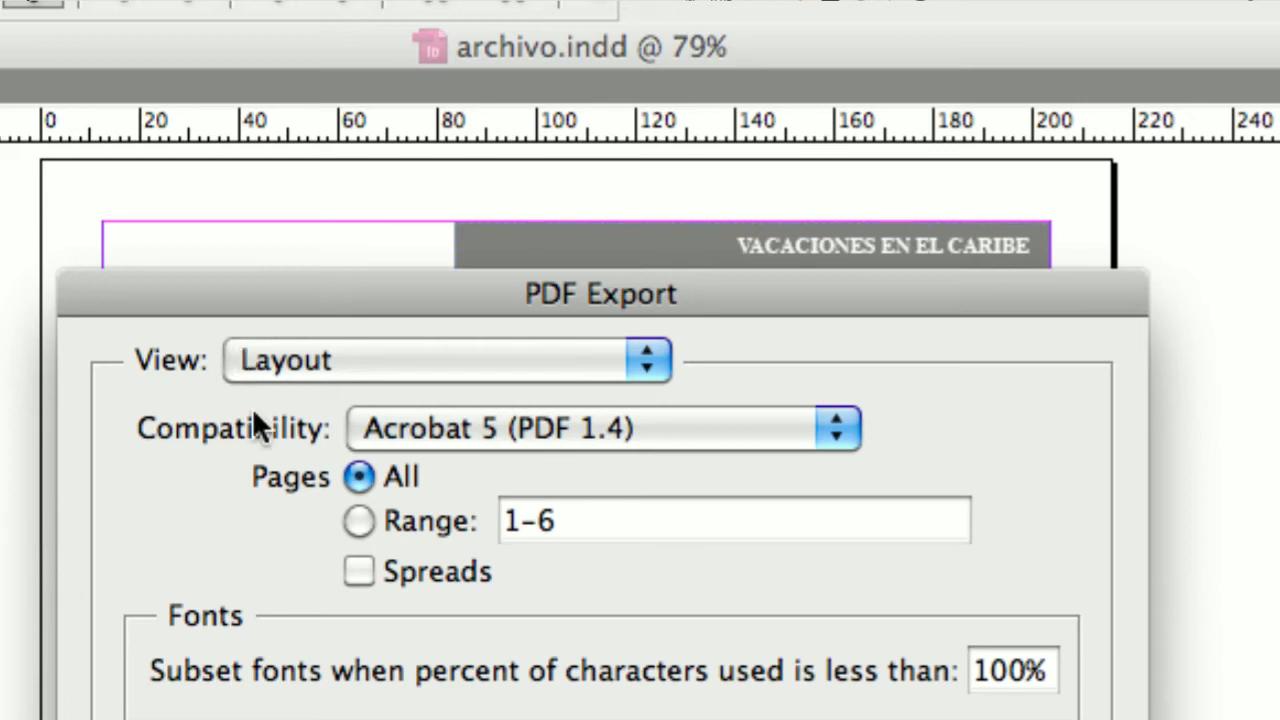
{"action": "left_click", "coordinate": [358, 478]}
{"action": "left_click", "coordinate": [426, 513]}
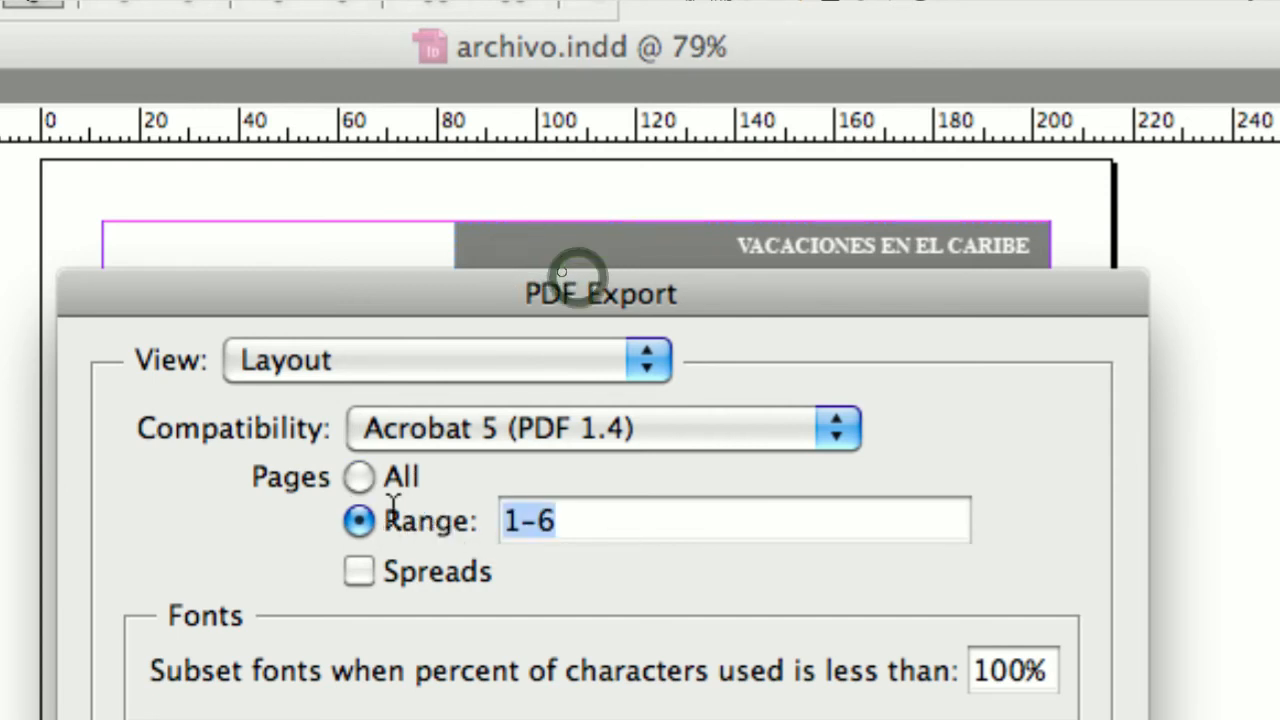
{"action": "left_click", "coordinate": [391, 500]}
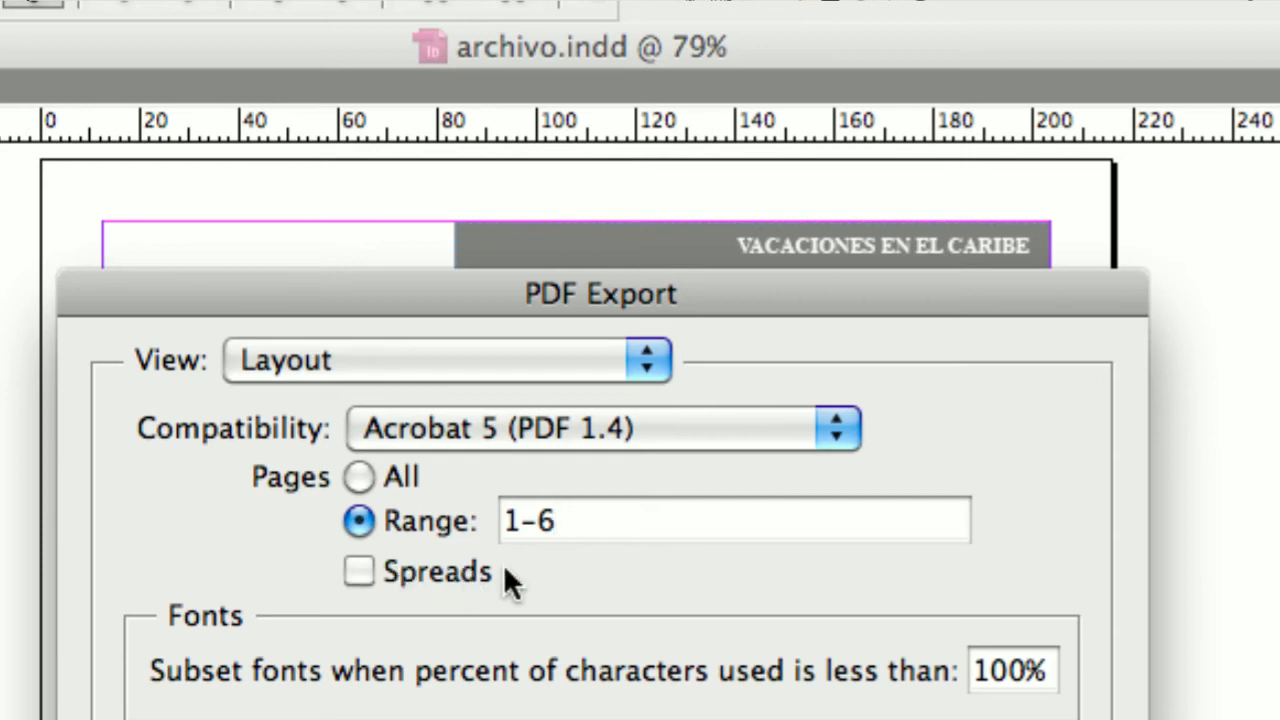
Step: Try the Spreads and Include Notes As Annotation options for the PDF
{"action": "left_click", "coordinate": [360, 571]}
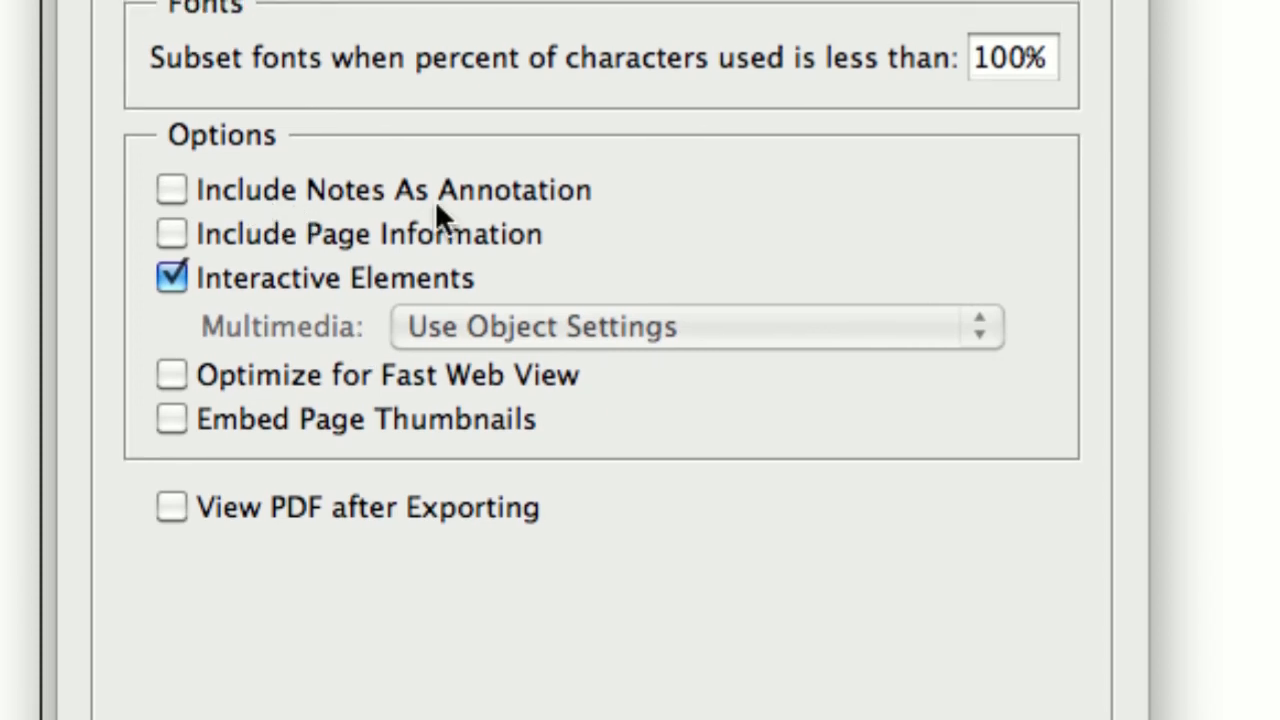
{"action": "left_click", "coordinate": [606, 190]}
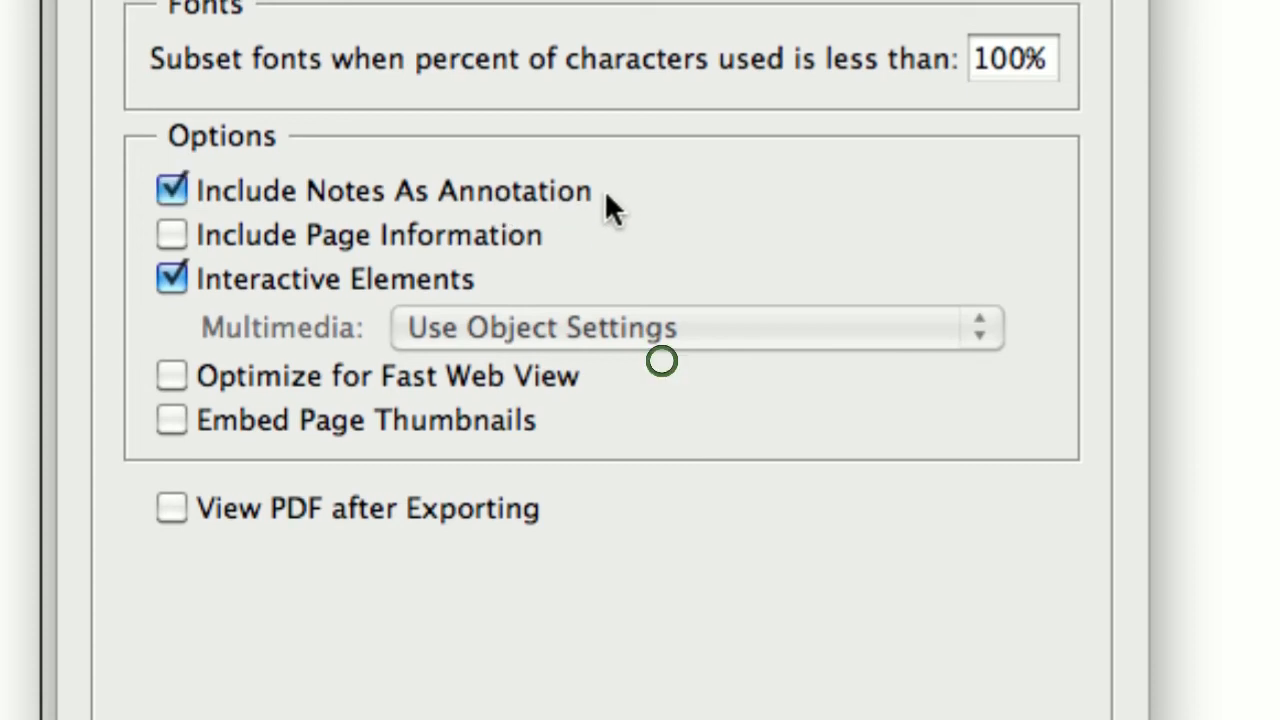
{"action": "left_click", "coordinate": [596, 190]}
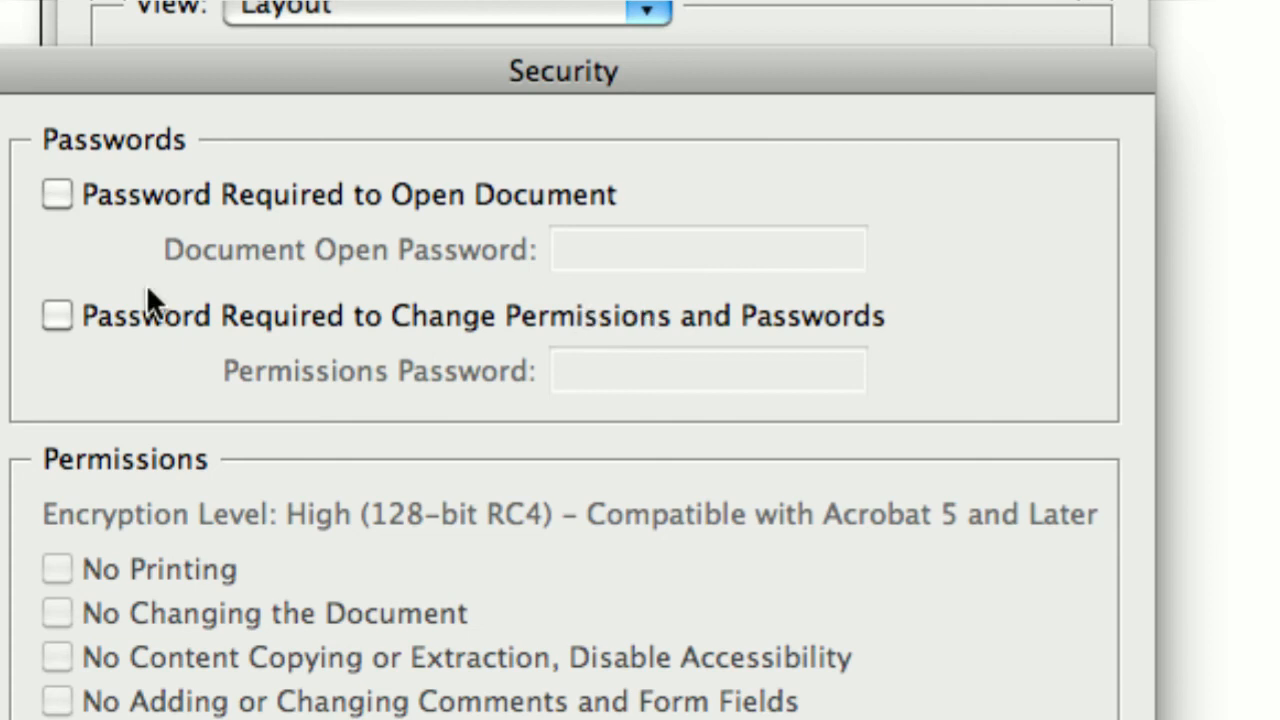
Step: Try requiring passwords for opening the PDF and for changing its permissions in the security settings
{"action": "left_click", "coordinate": [55, 194]}
{"action": "left_click", "coordinate": [56, 316]}
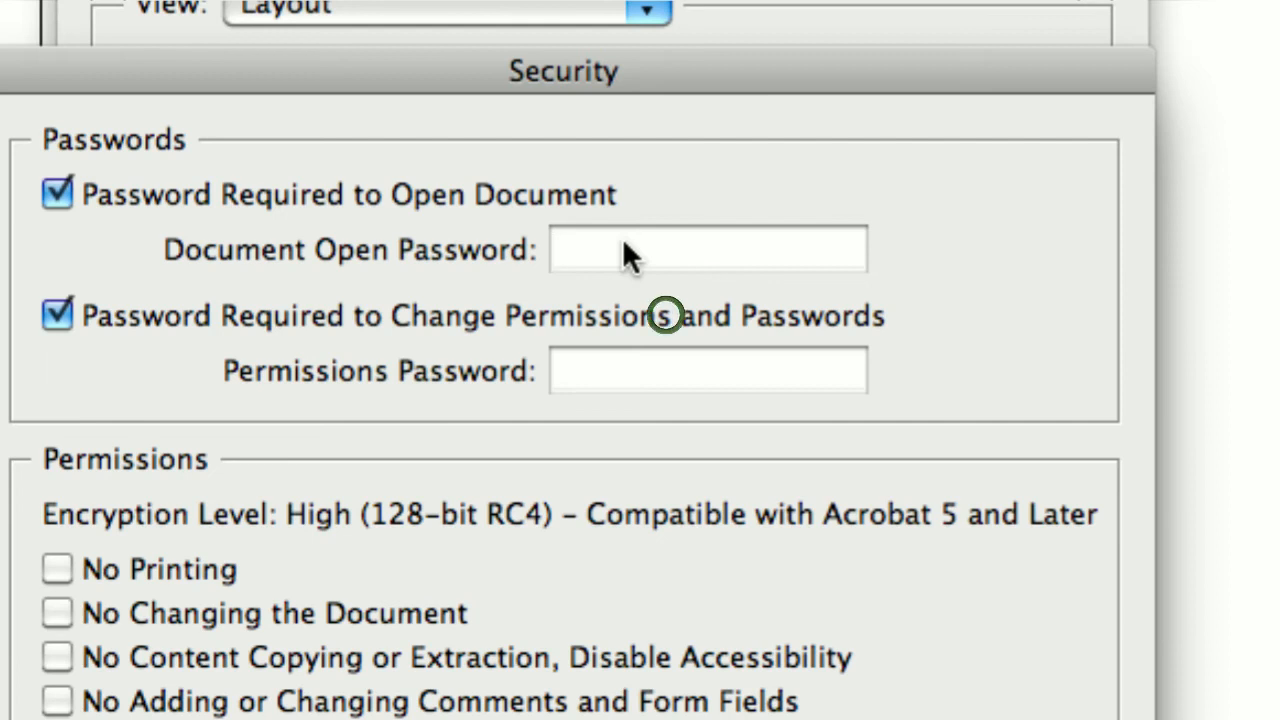
{"action": "left_click", "coordinate": [583, 362]}
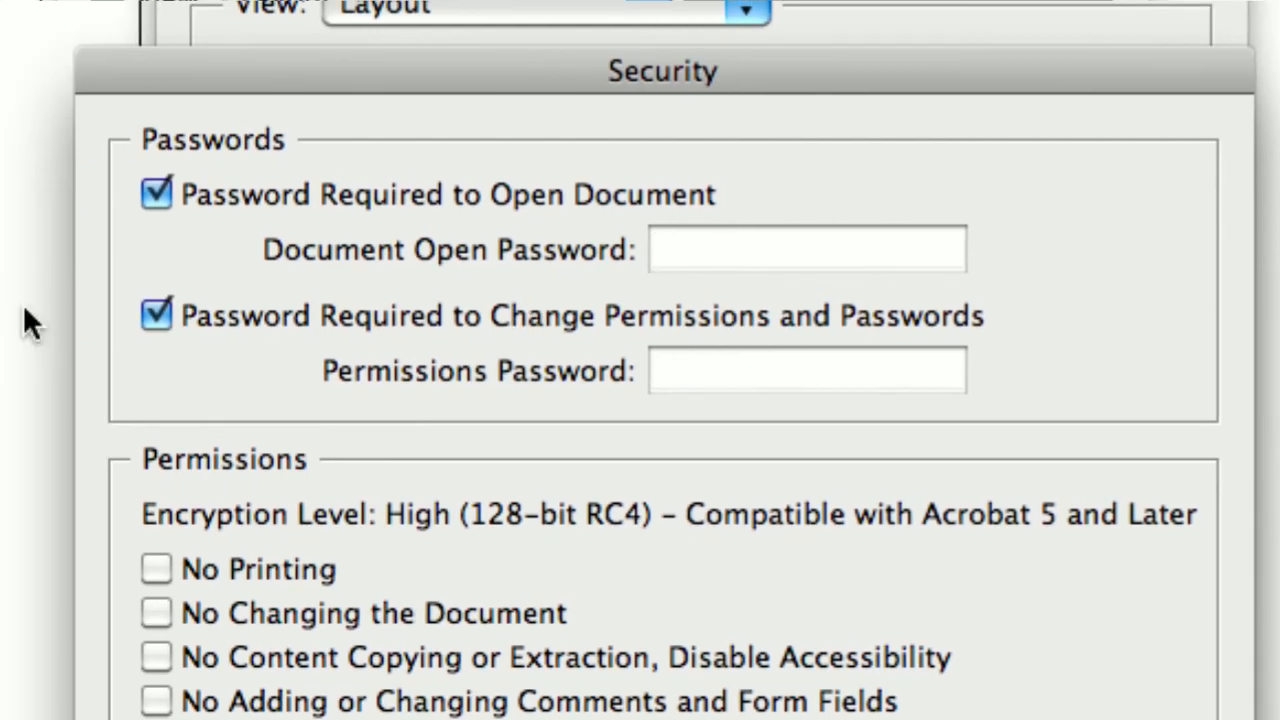
{"action": "left_click", "coordinate": [150, 316]}
{"action": "left_click", "coordinate": [155, 318]}
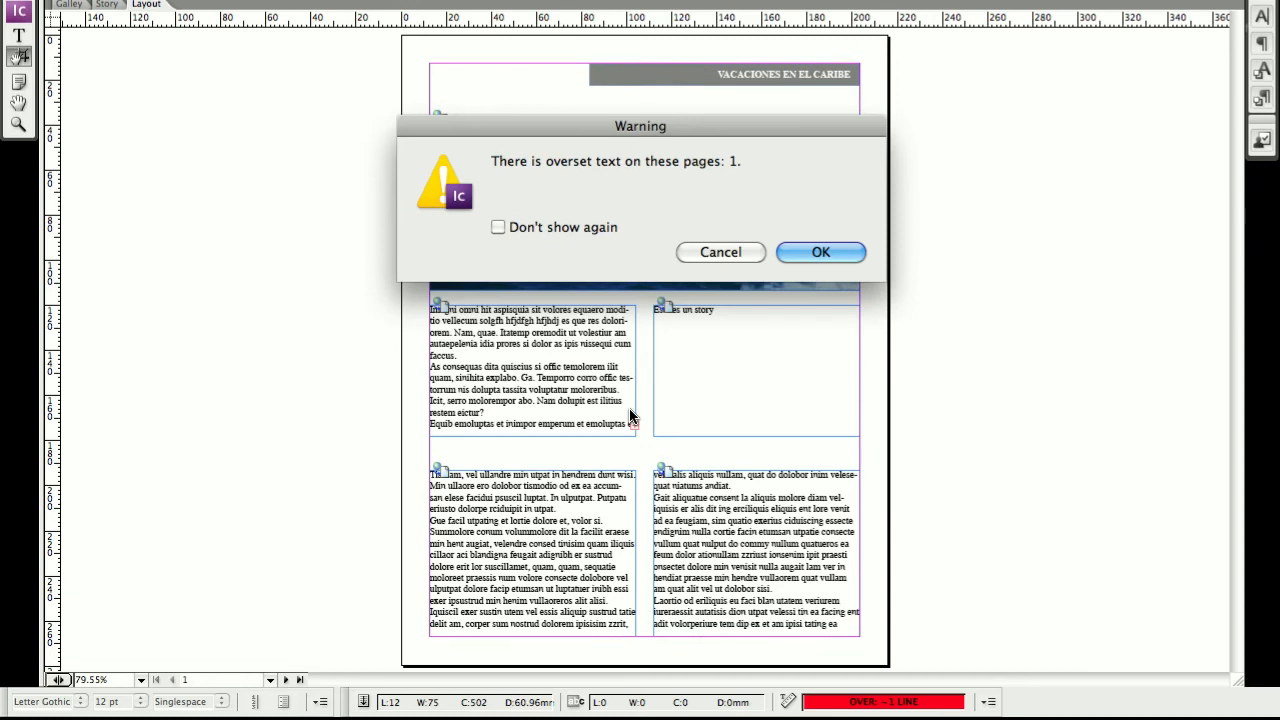
Step: Generate archivo.pdf despite the overset text, and view it in Preview before returning to InCopy
{"action": "left_click", "coordinate": [820, 252]}
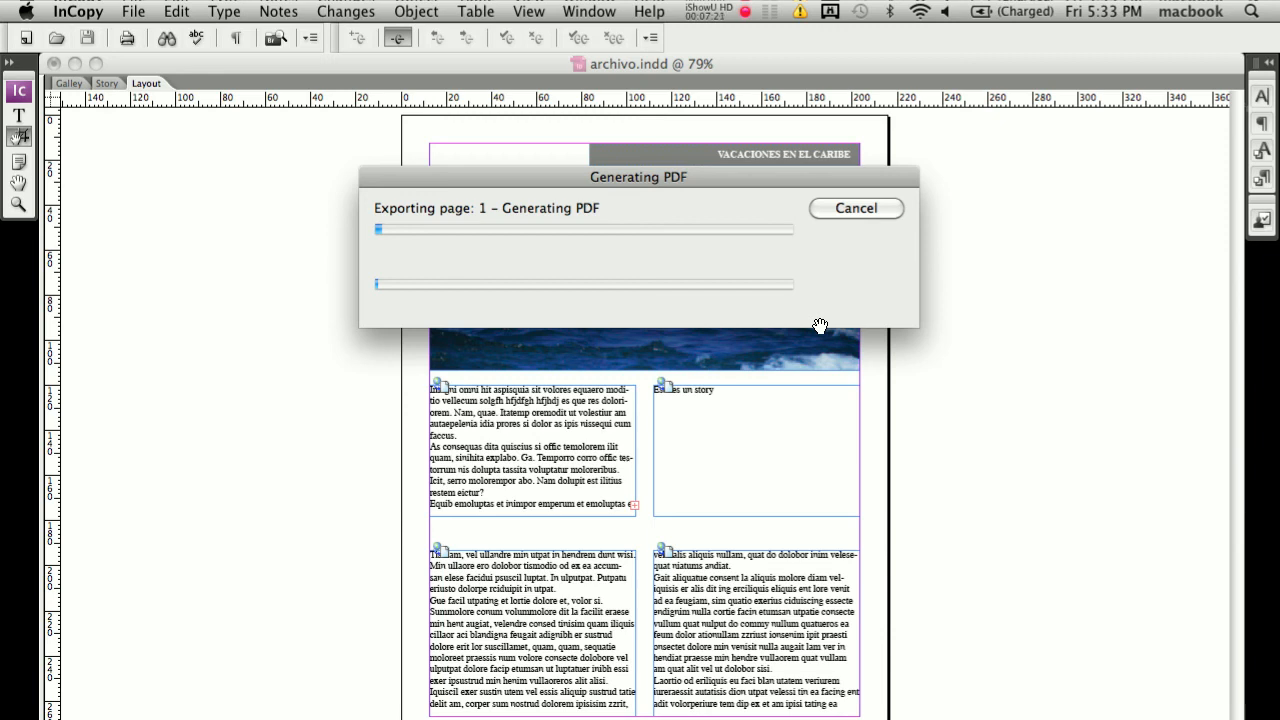
{"action": "left_click", "coordinate": [711, 45]}
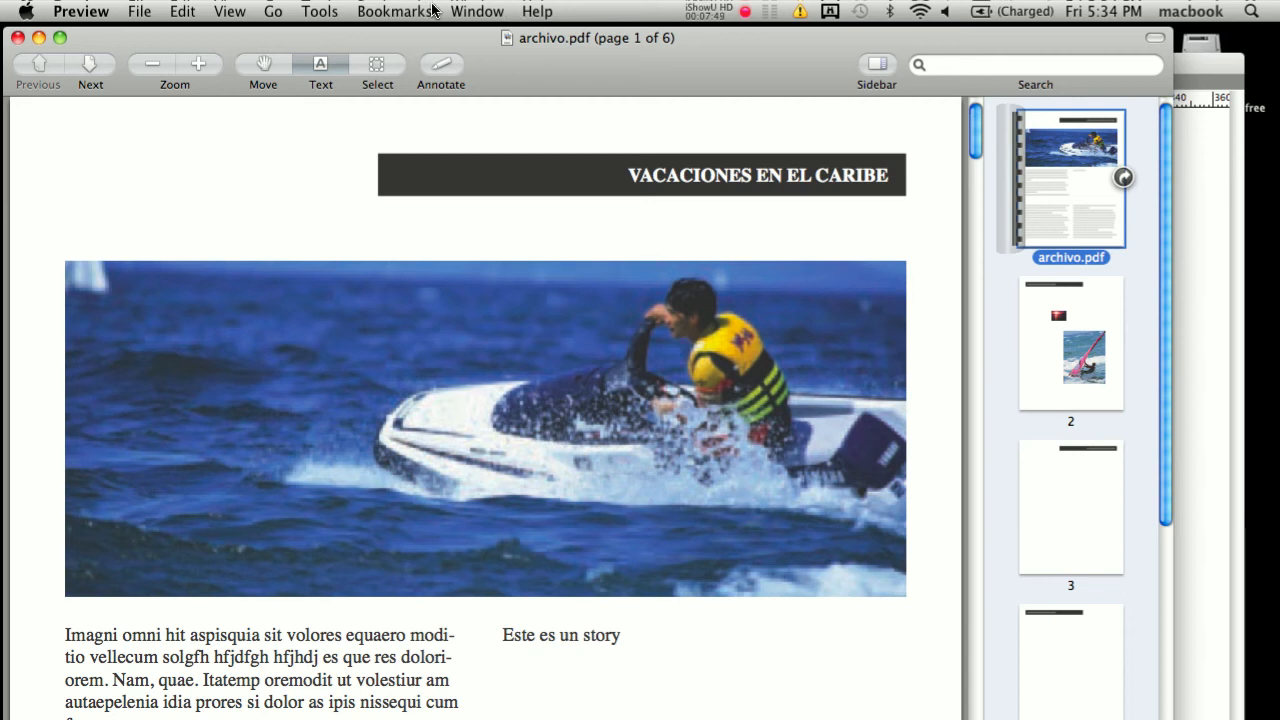
{"action": "key", "text": "super+Tab"}
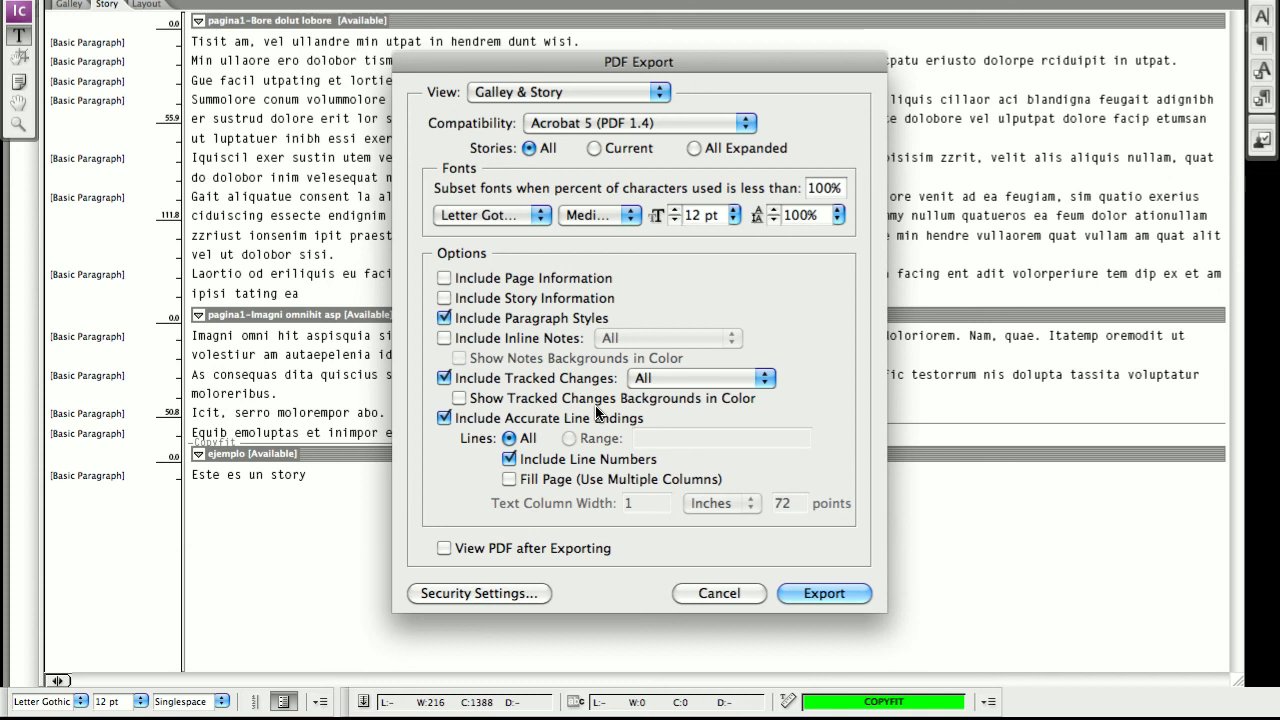
Step: Try to export all stories in the Galley & Story view as PDF, and dismiss the resulting alert
{"action": "left_click", "coordinate": [892, 315]}
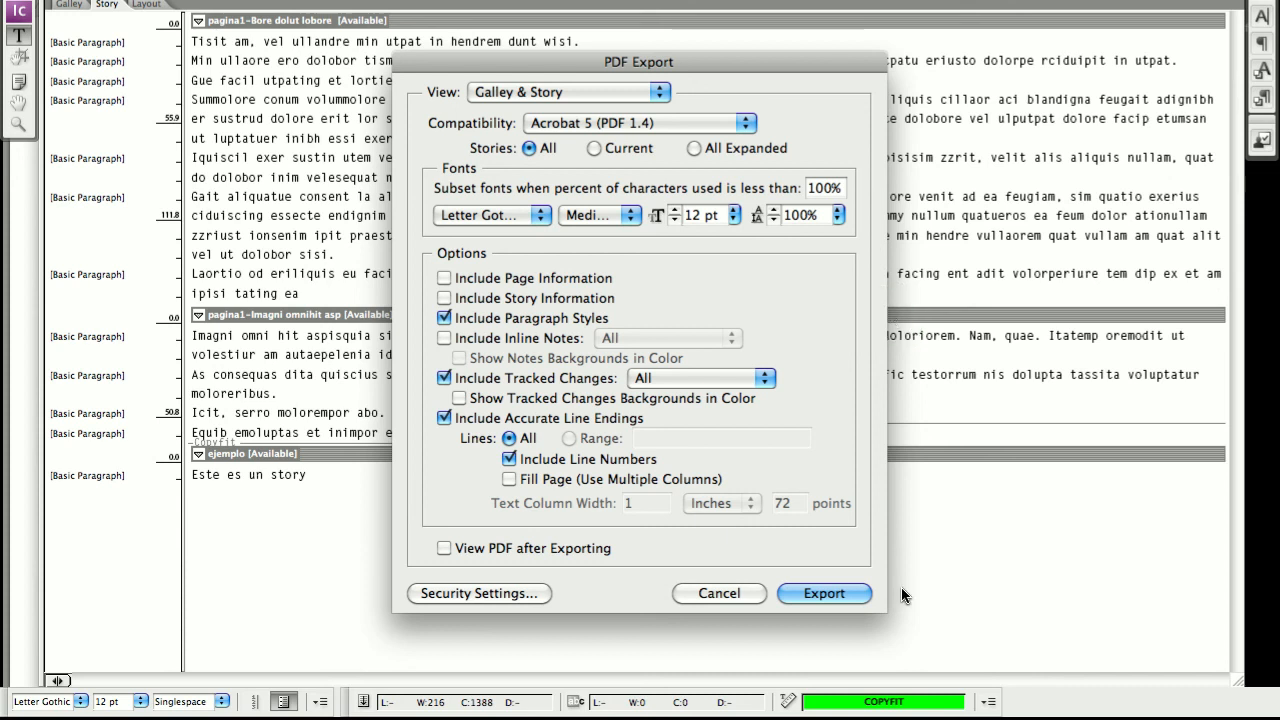
{"action": "left_click", "coordinate": [822, 593]}
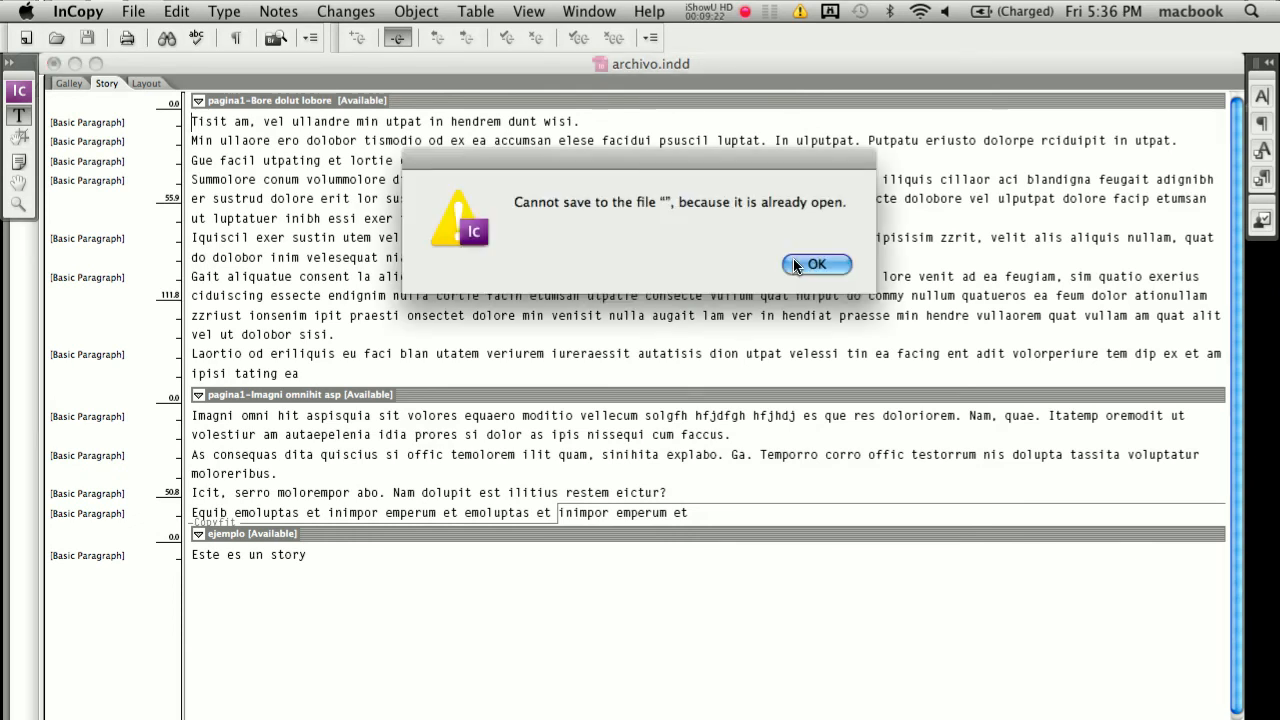
{"action": "left_click", "coordinate": [794, 262]}
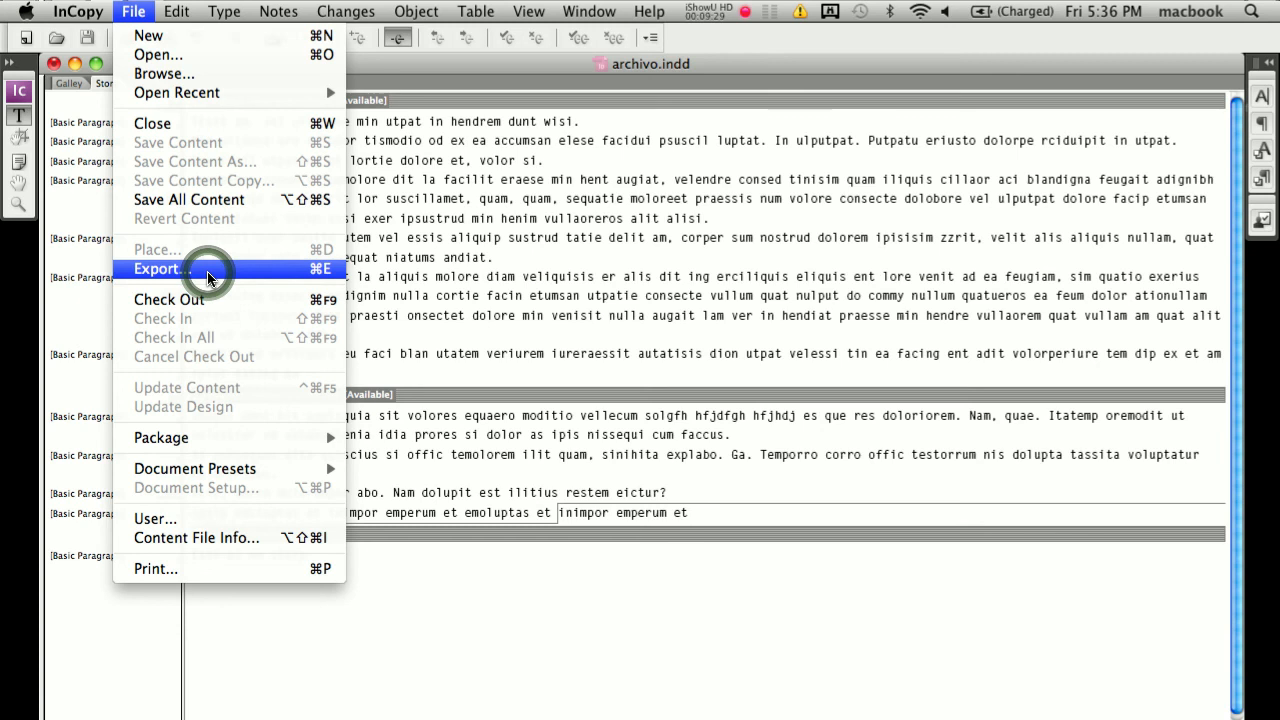
Step: Export all stories as archivo.pdf on the Desktop in Adobe PDF format, using the Galley & Story view with View PDF after Exporting enabled
{"action": "left_click", "coordinate": [208, 278]}
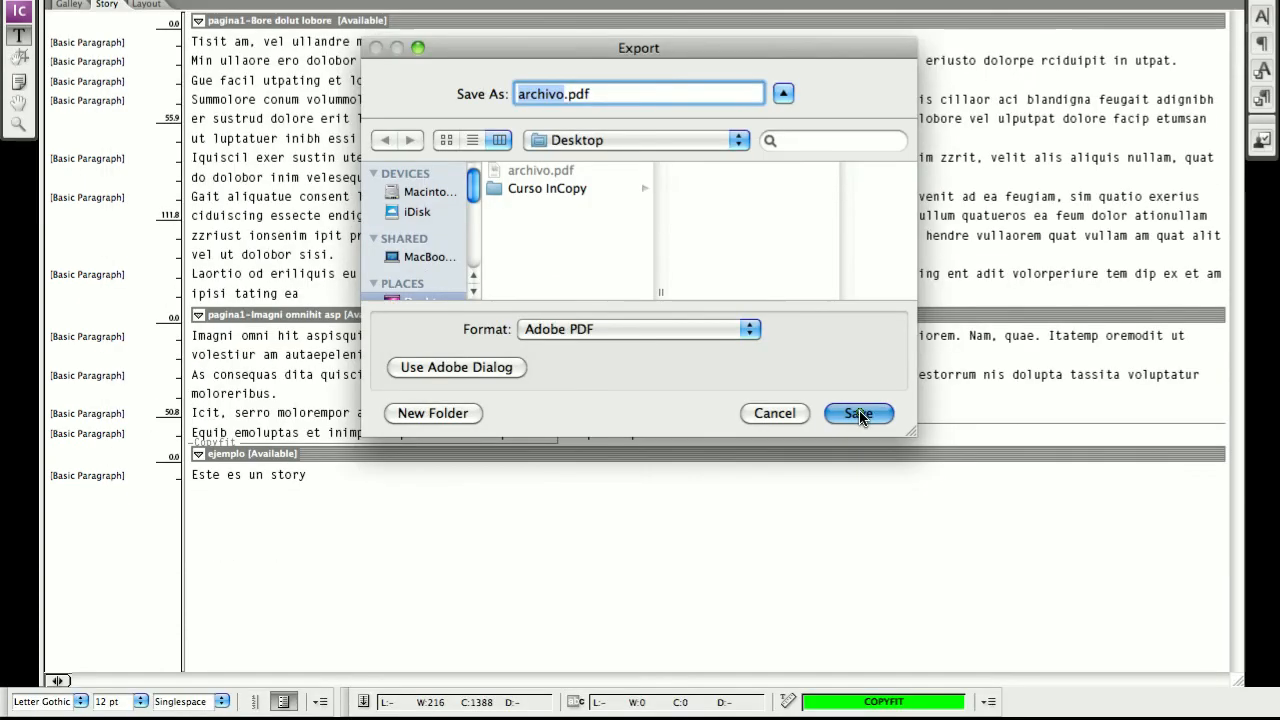
{"action": "left_click", "coordinate": [859, 413]}
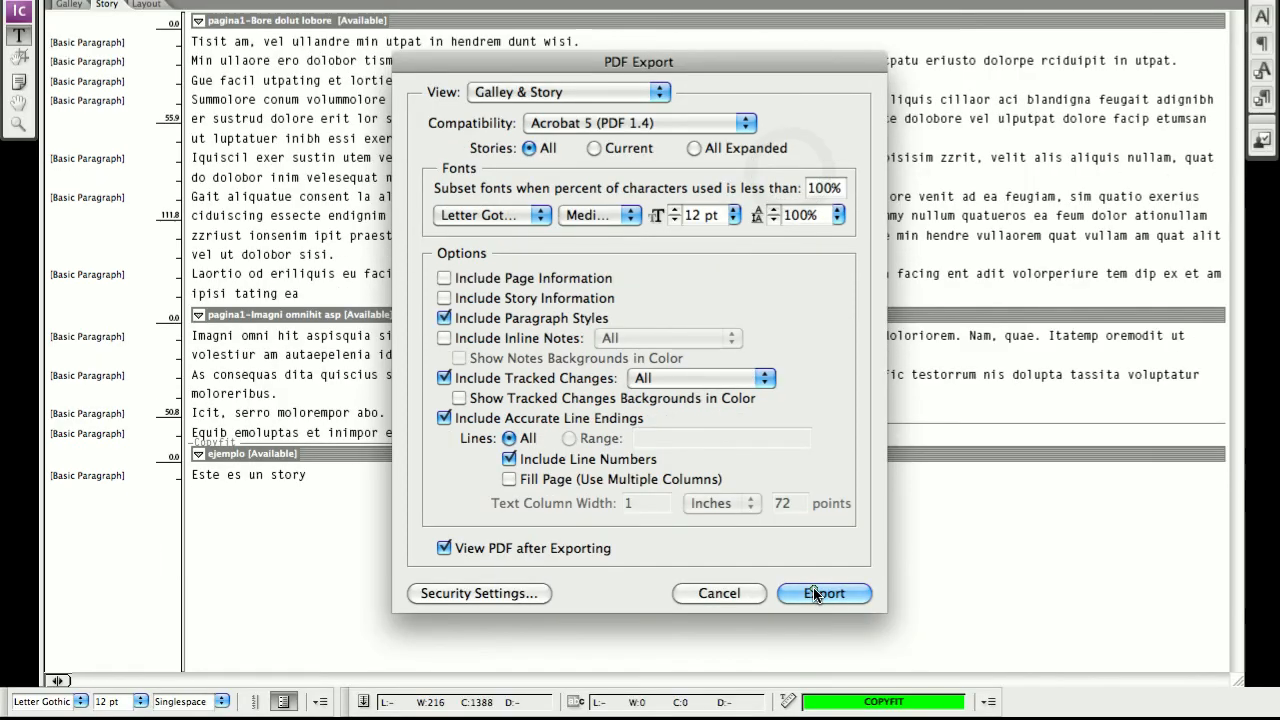
{"action": "left_click", "coordinate": [810, 675]}
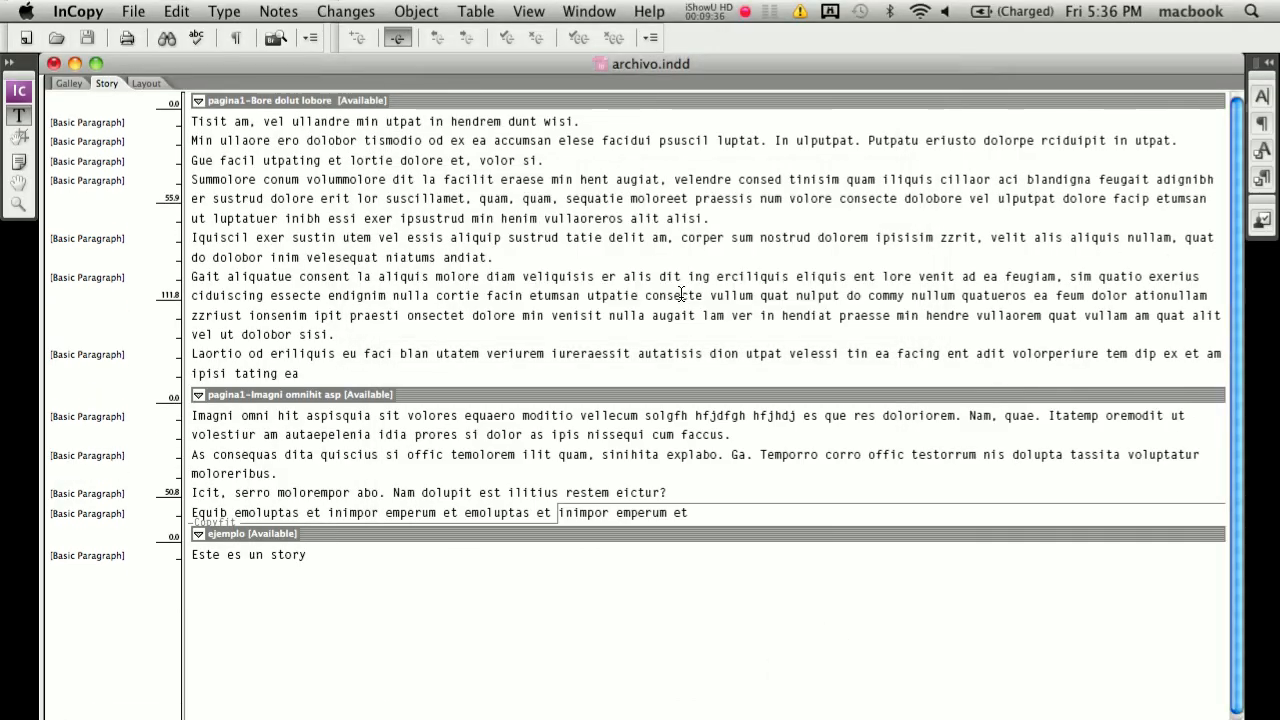